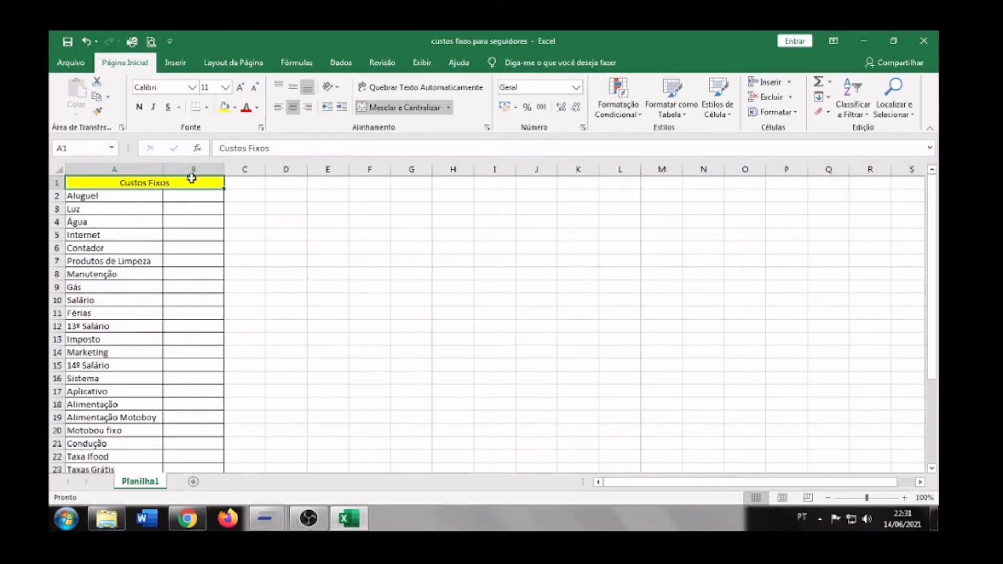
Enter the fixed costs r$ 1500,00 for Aluguel in B2 and 1000 for Luz in B3.
left_click(193, 194)
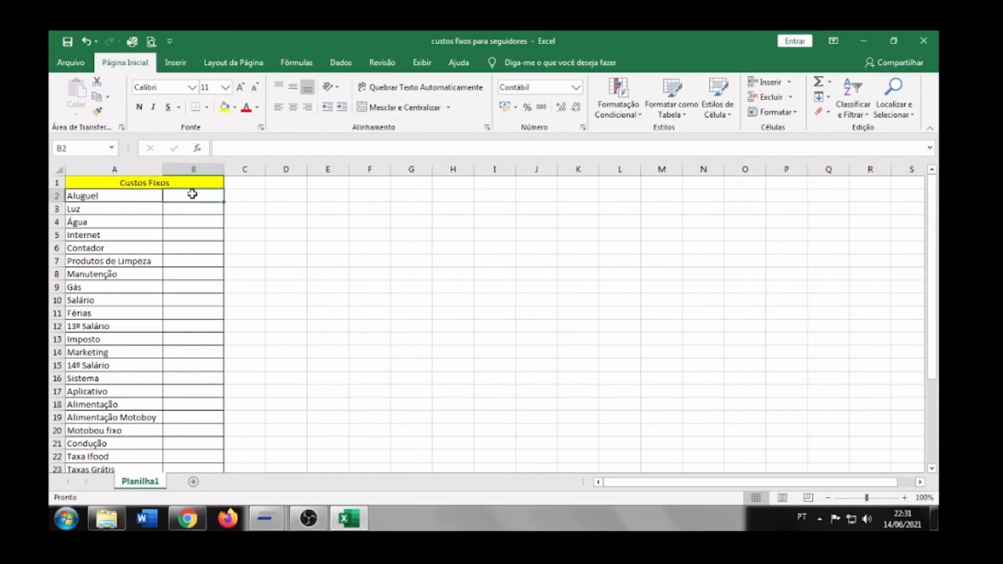
type("r$")
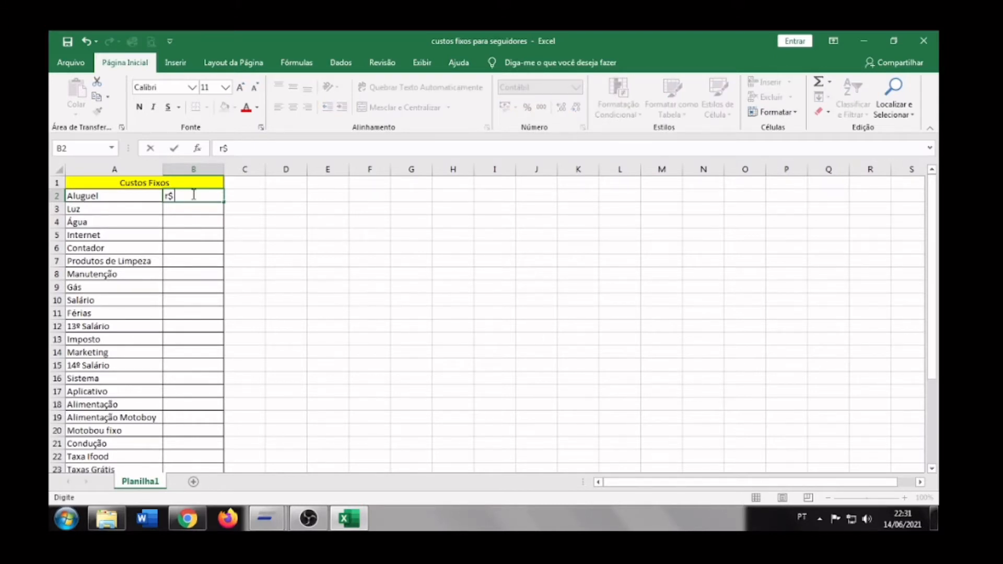
type(" 1500,00")
key("Return")
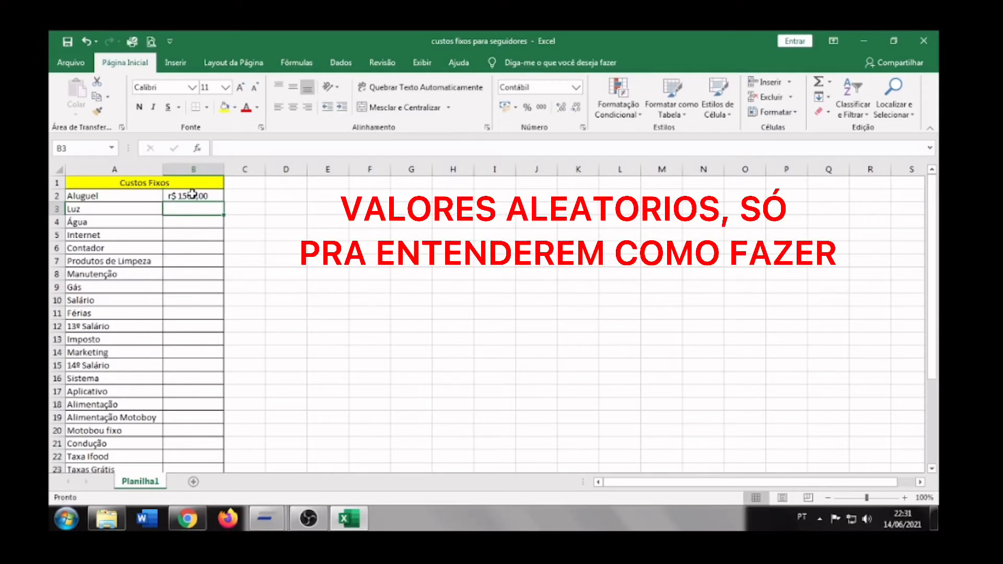
type("1000")
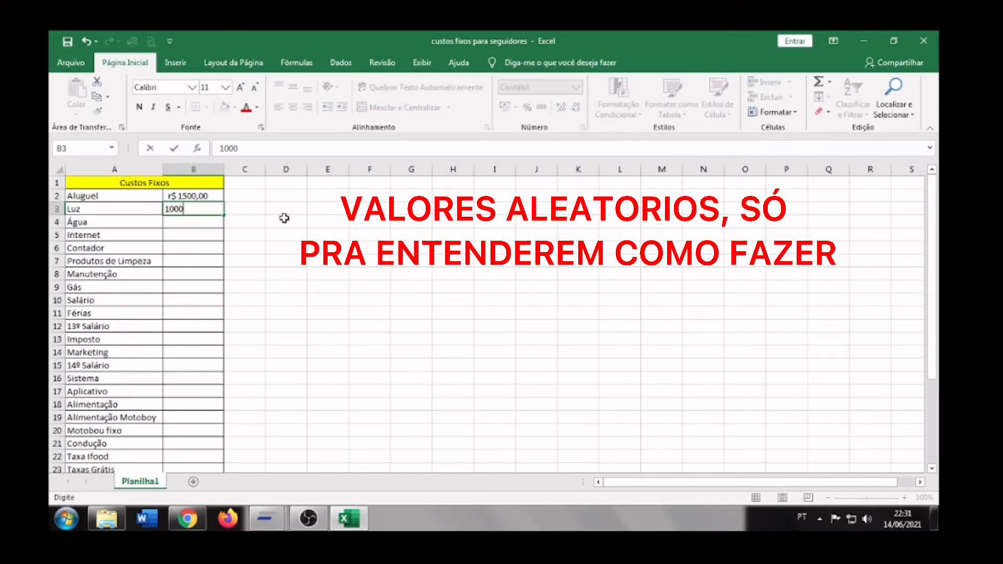
key("Return")
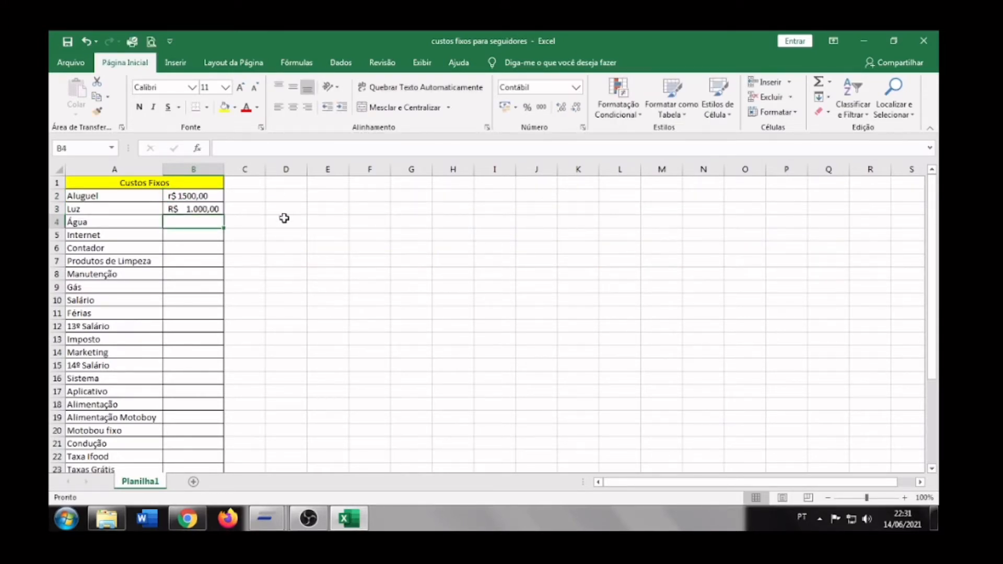
Enter 500 as the cost for Água in B4 and 200 for Internet in B5.
type("500")
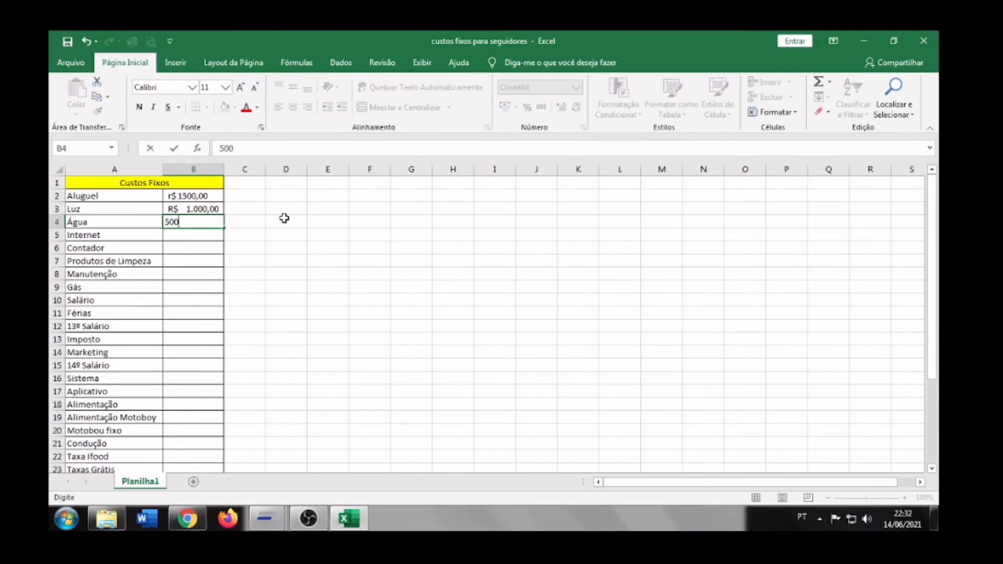
key("Return")
key("Up")
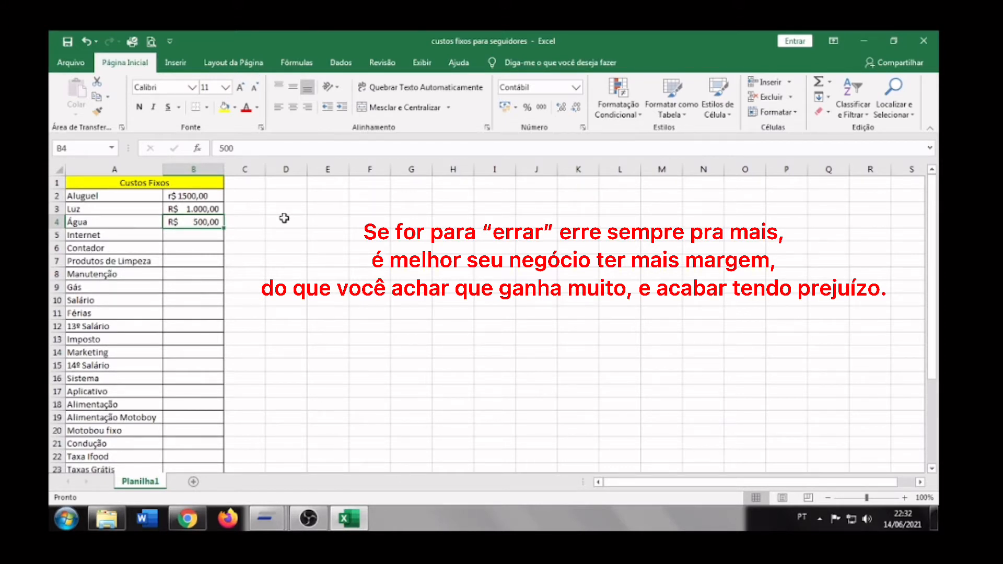
key("Return")
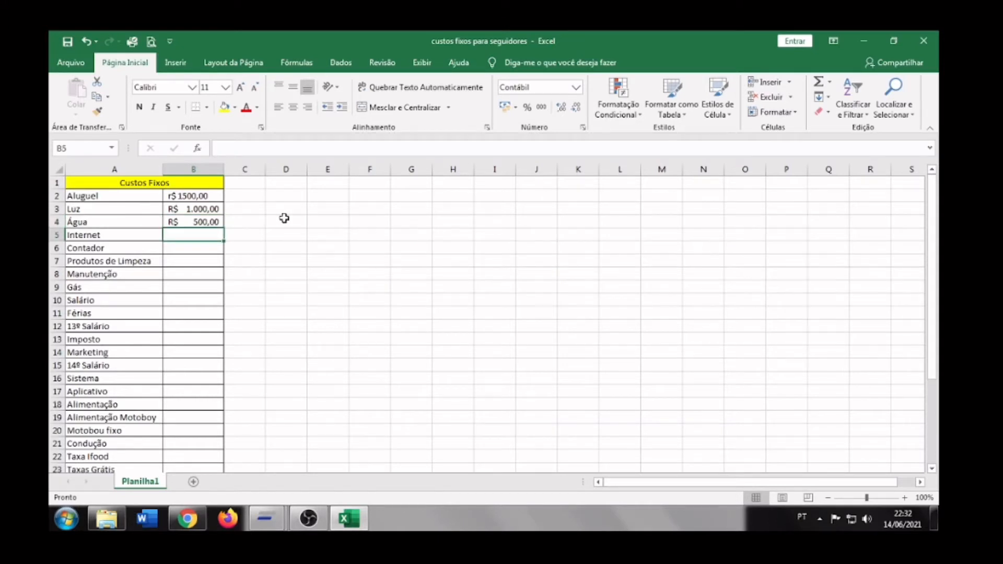
type("200")
key("Return")
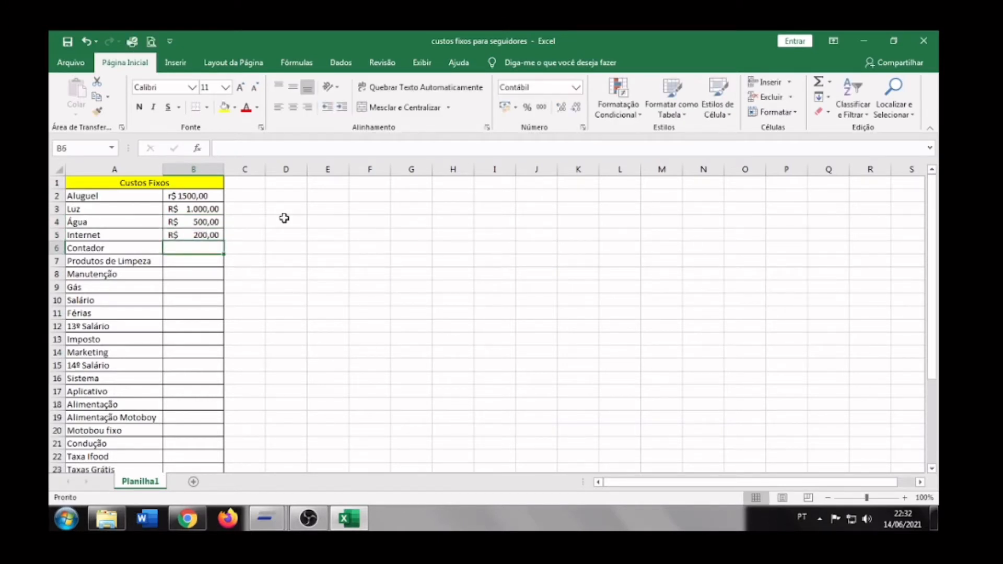
Enter 550 as the cost for Contador in B6 and 500 for Produtos de Limpeza in B7.
type("550")
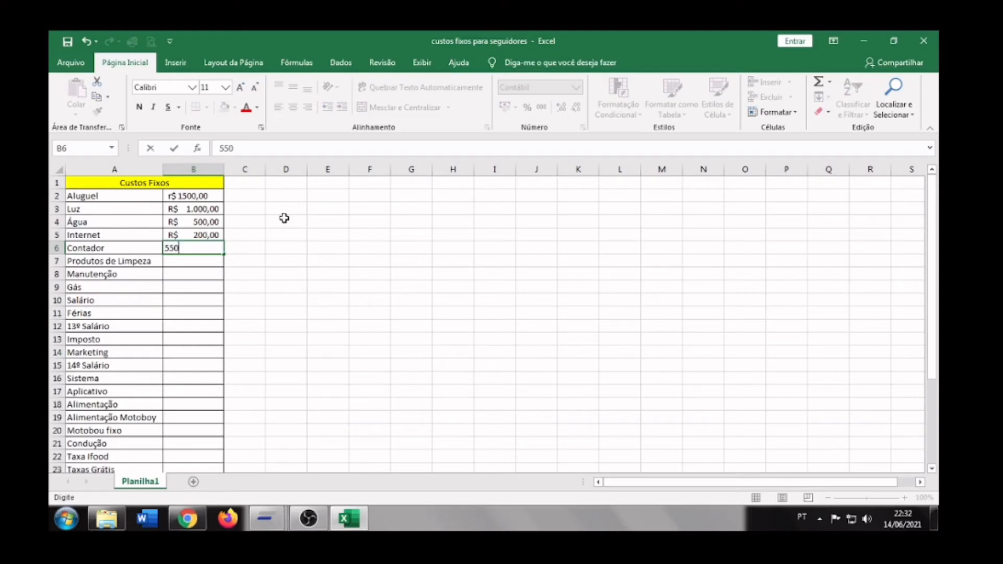
key("Return")
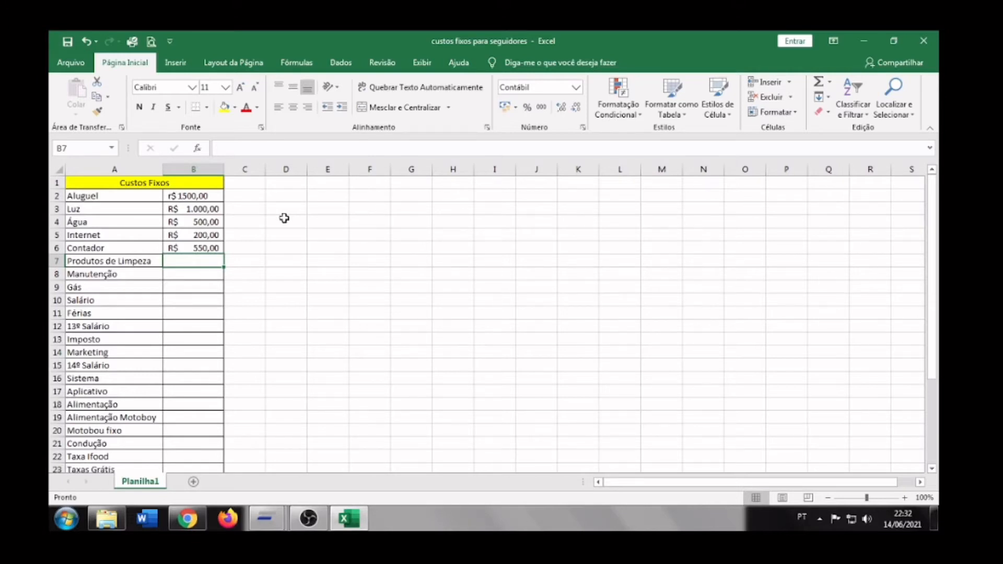
type("500")
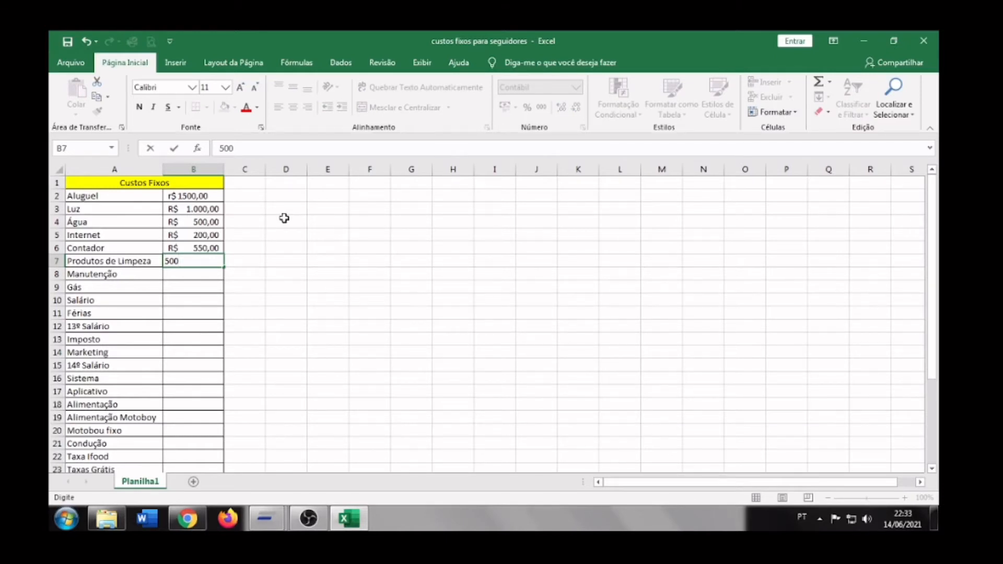
key("ctrl+Return")
key("Return")
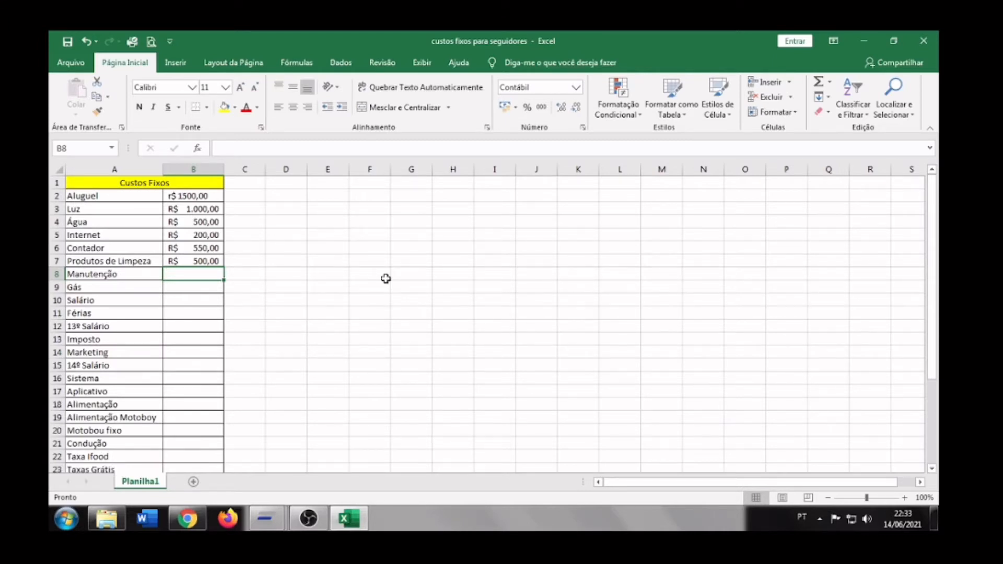
Enter 700,00 as the cost for Manutenção in B8 and 1500 for Gás in B9.
type("700,00")
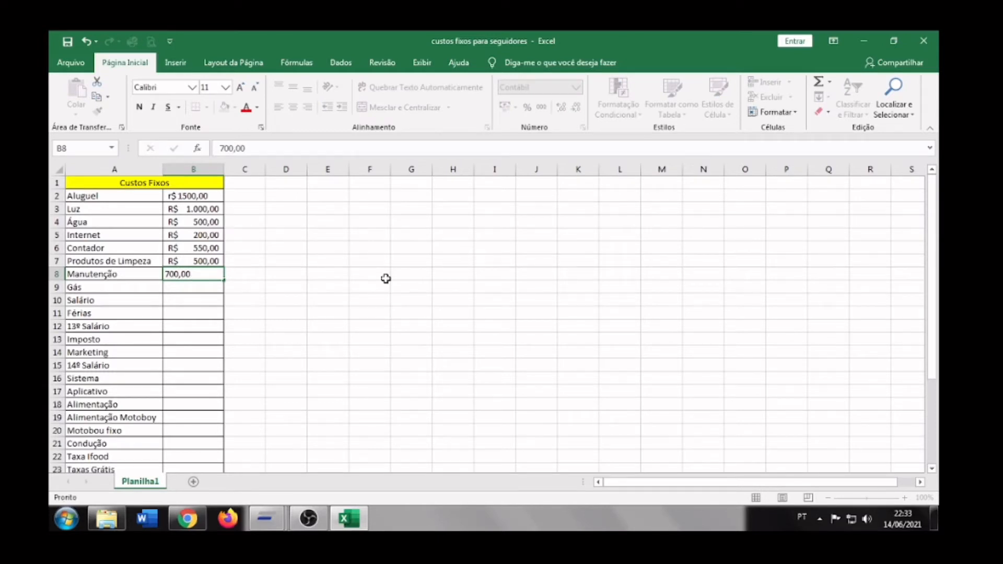
key("Return")
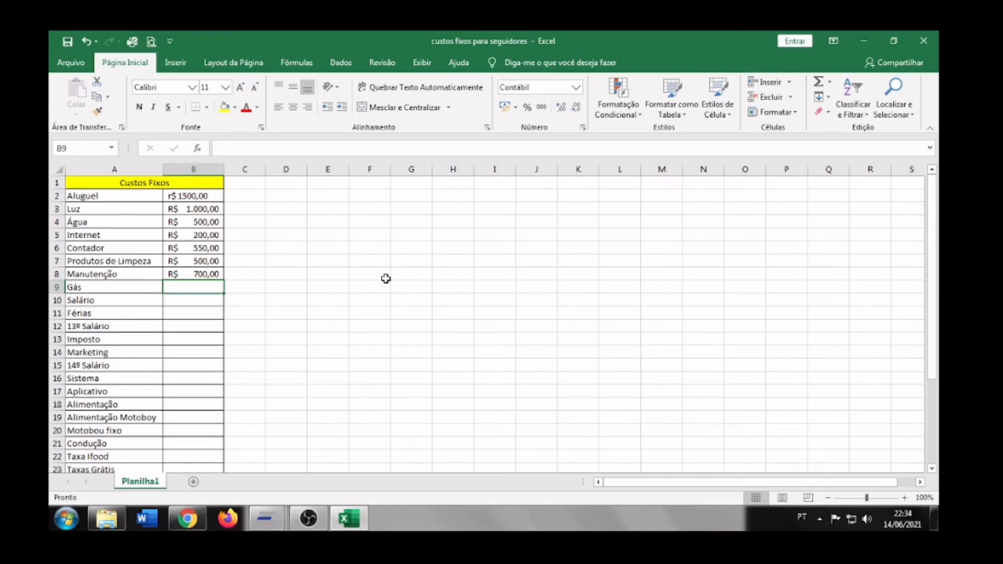
type("1500")
key("Return")
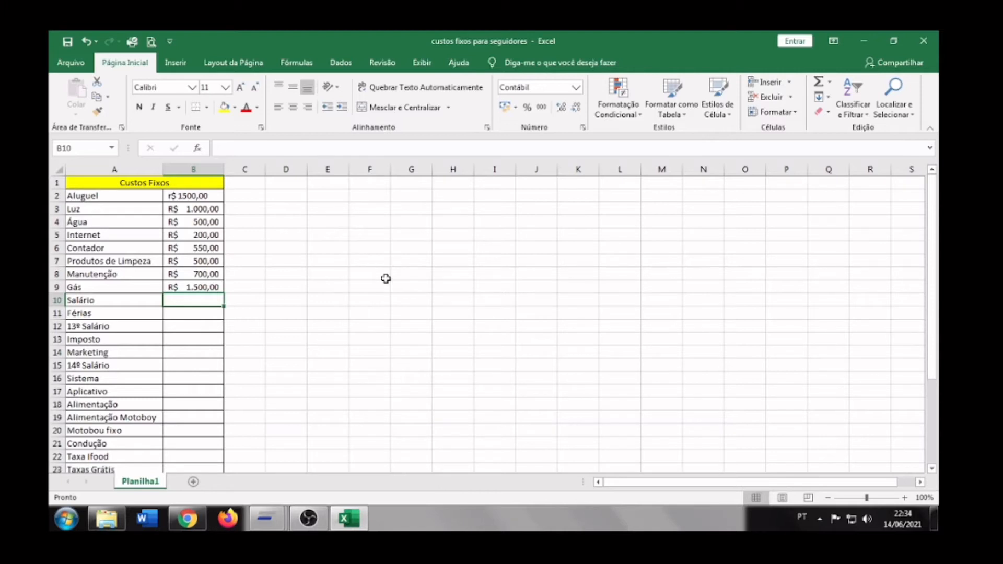
Enter 20000 as the cost for Salário in B10 and 2.166,66 for Férias in B11.
type("0000")
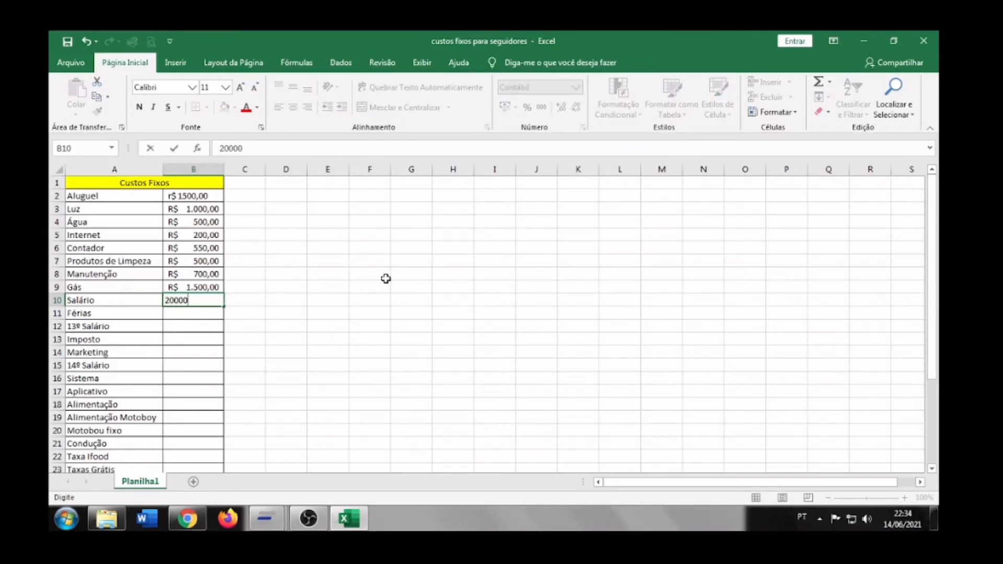
key("Return")
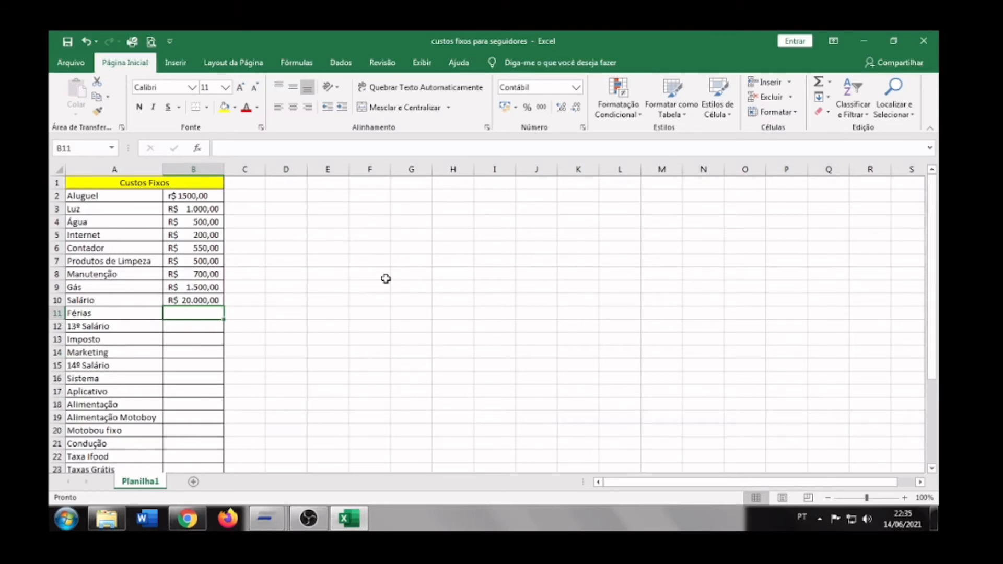
type("2")
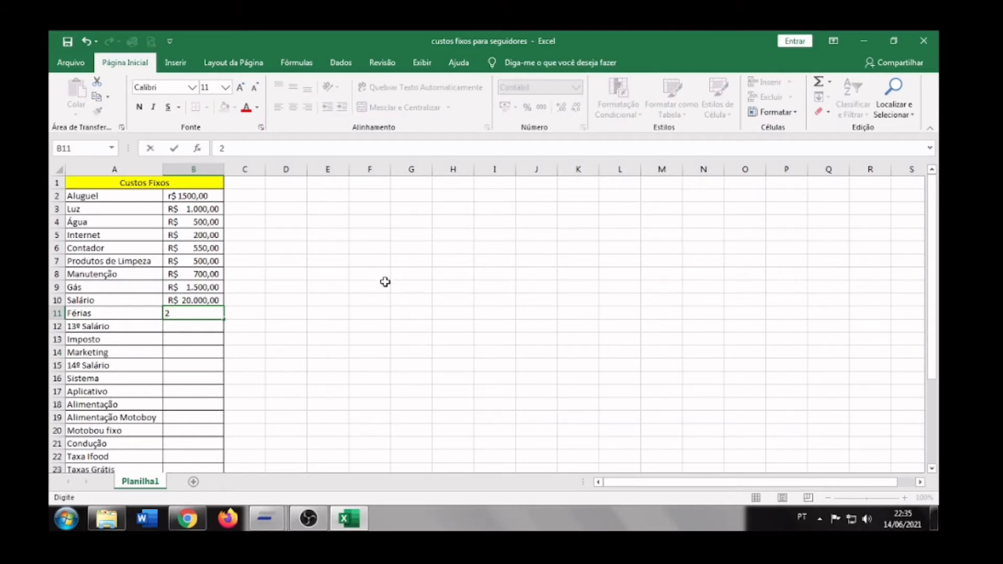
type(".166,66")
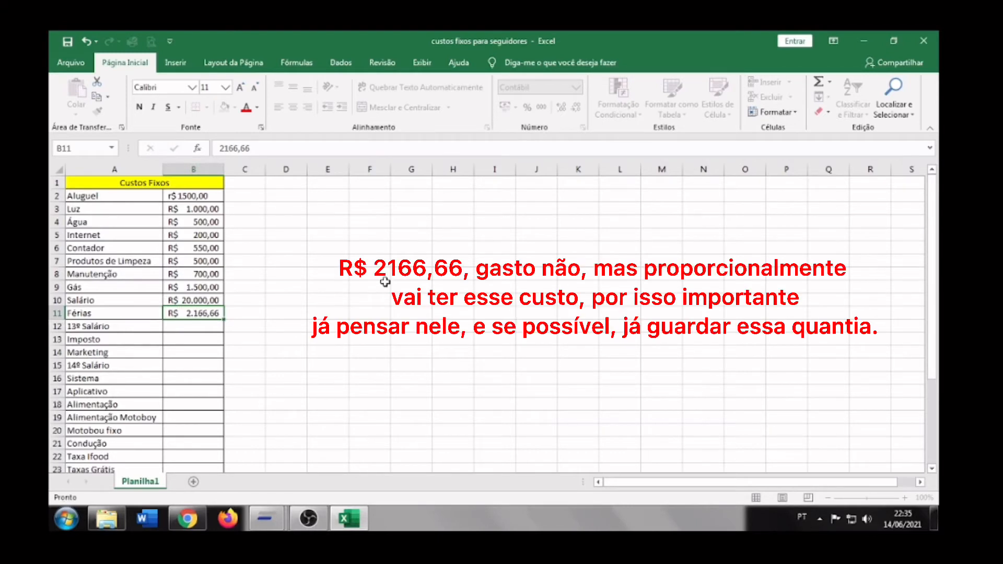
key("Return")
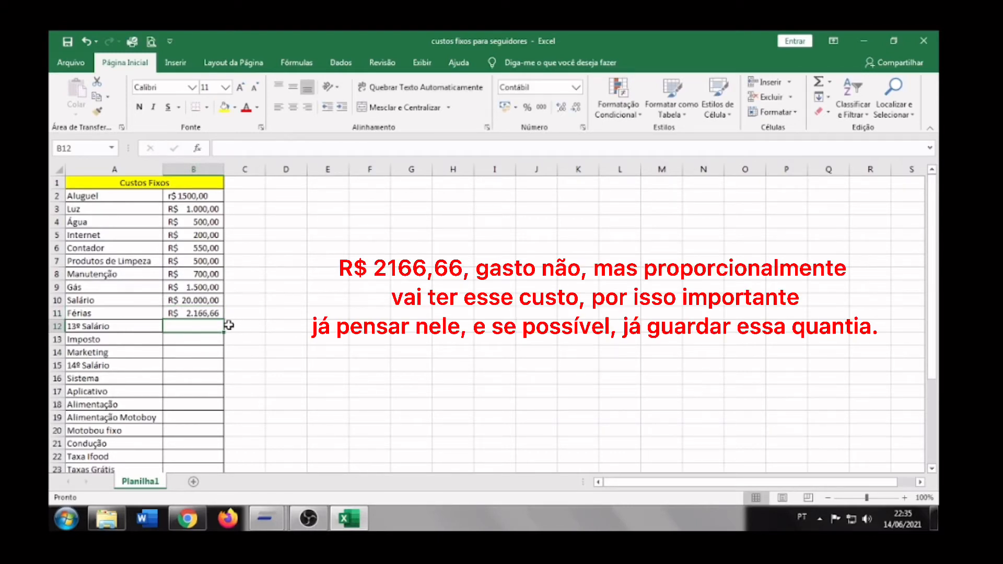
Enter 1666,66 as the cost for 13º Salário in B12.
left_click(296, 251)
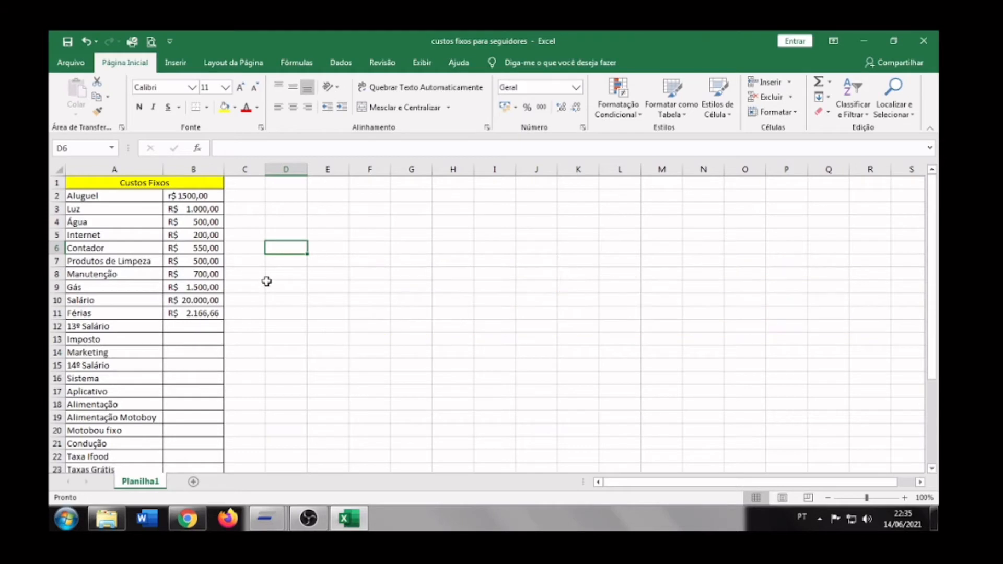
left_click(219, 301)
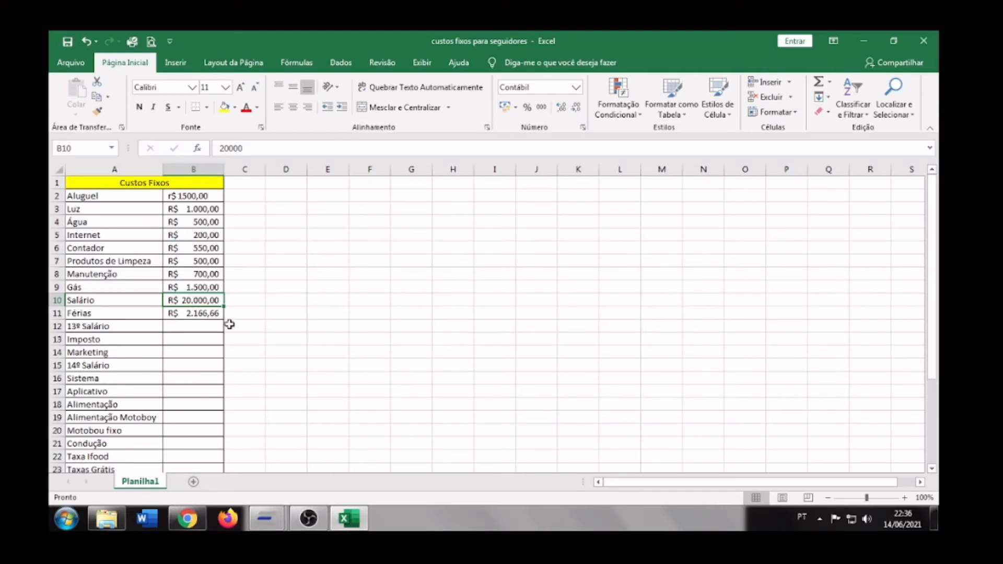
left_click(210, 330)
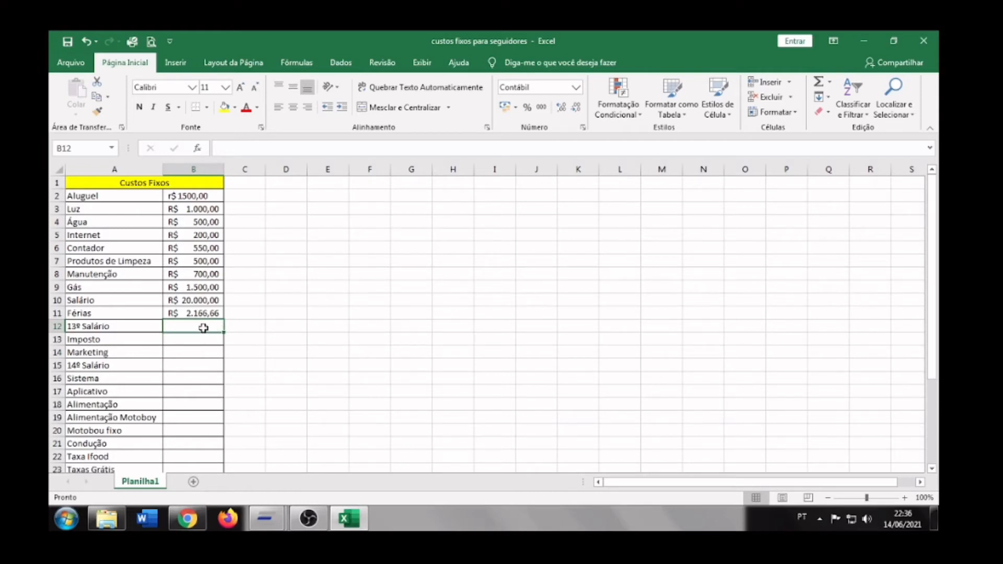
type("1666,66")
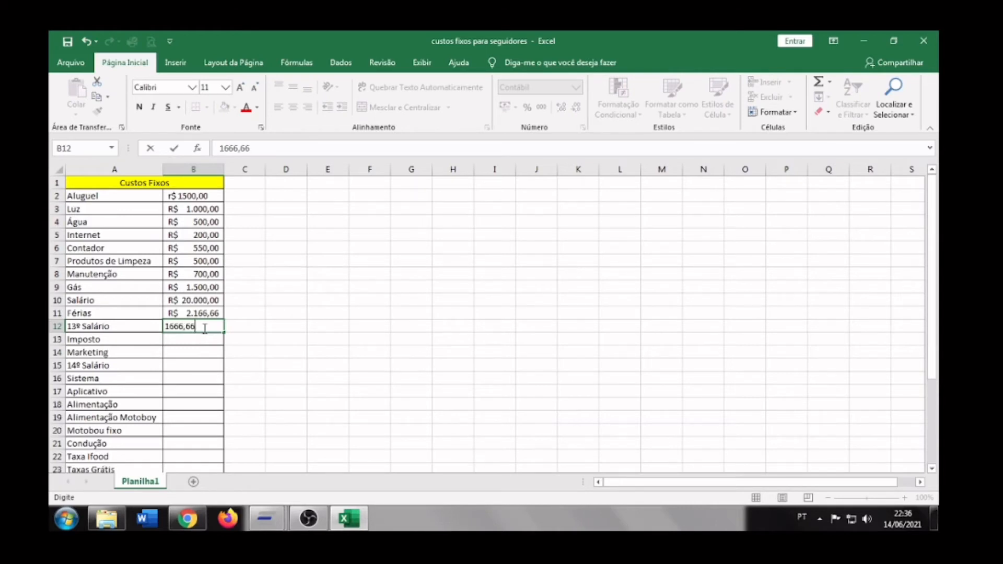
key("Return")
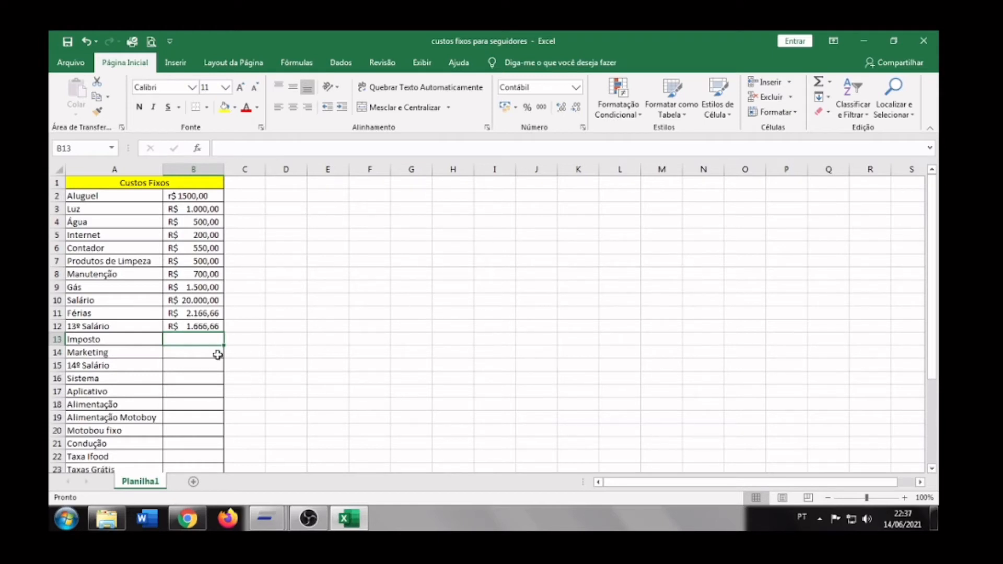
Enter 5000 as the cost for Imposto in B13 and 1000 for Marketing in B14.
type("5000")
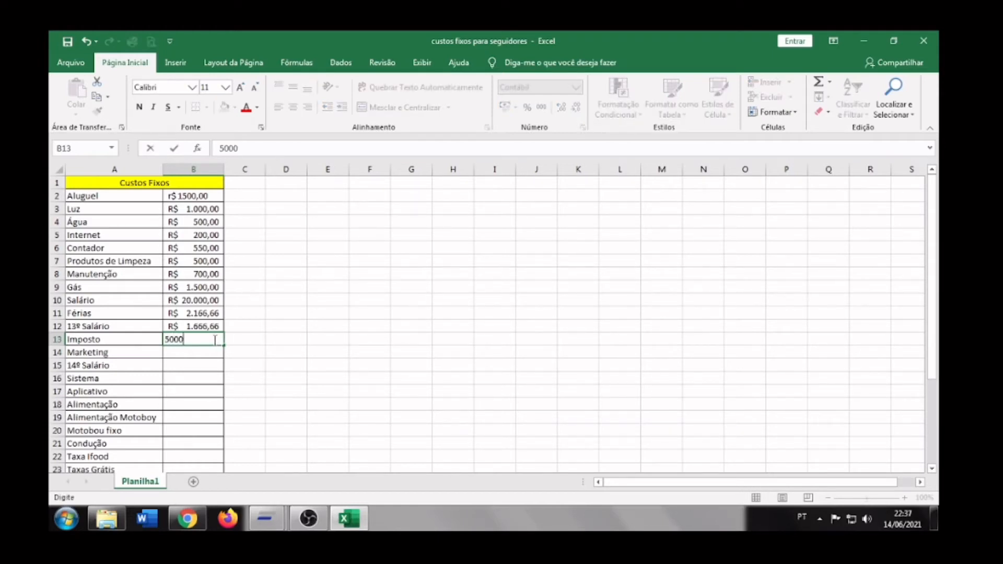
key("Return")
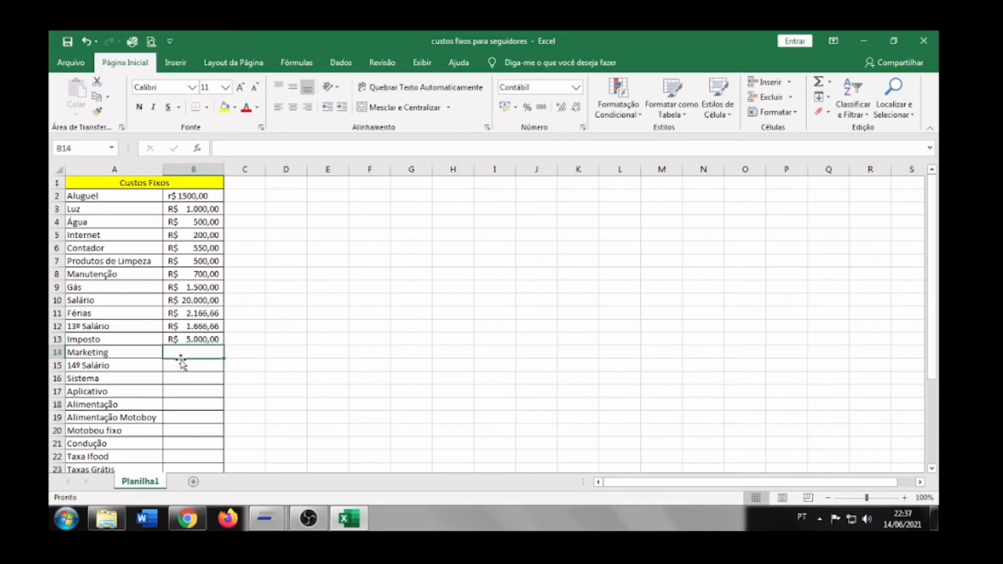
type("1")
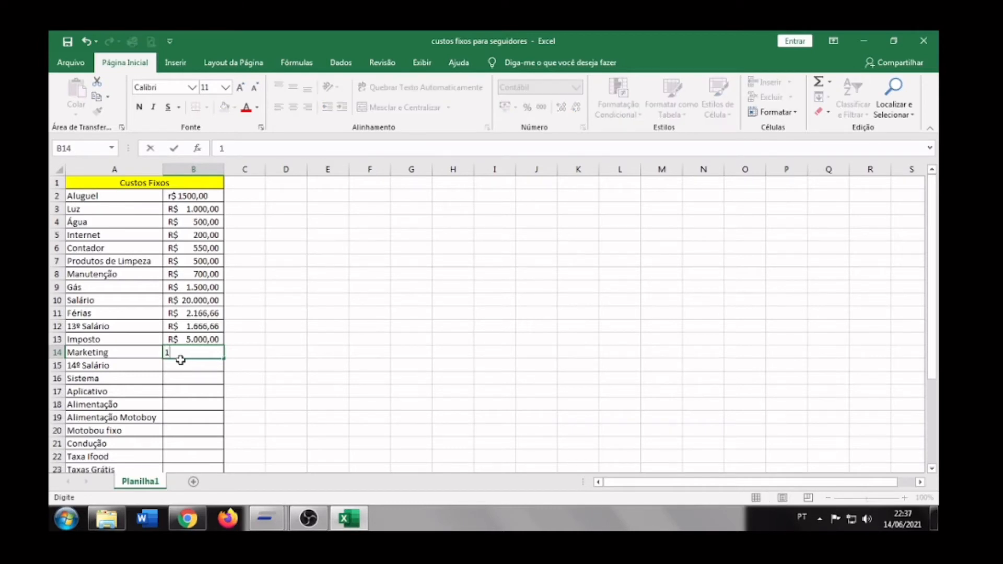
type(".000,000,00")
key("Return")
key("Up")
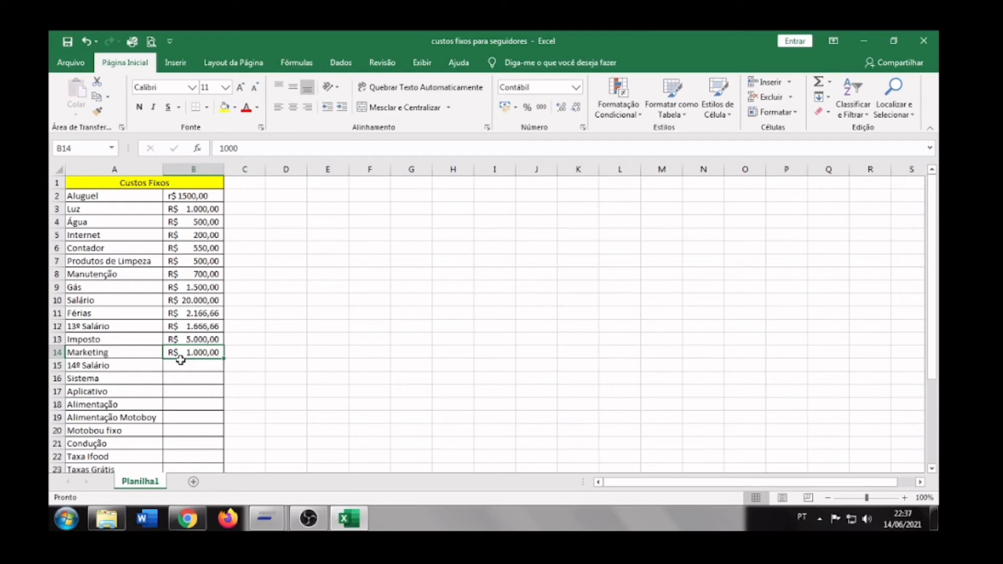
Fill B15 to B17 with 500 for 14º Salário, 600 for Sistema and 500 for Aplicativo.
left_click(180, 360)
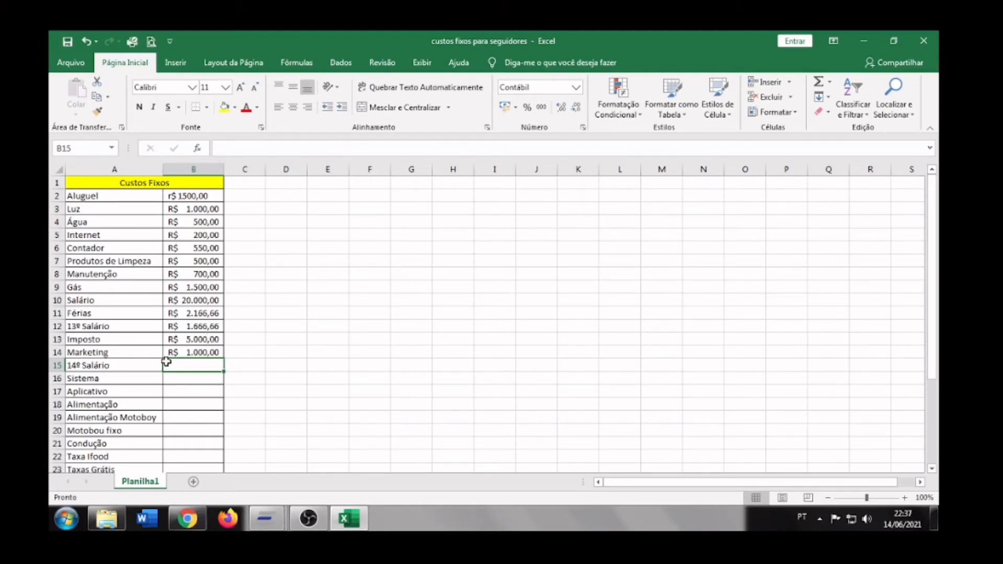
type("500")
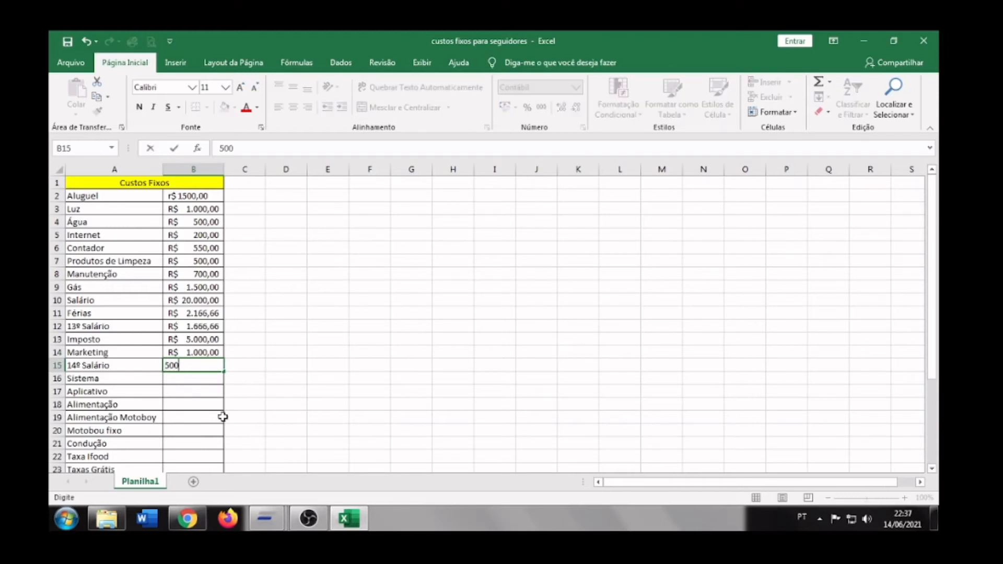
key("Return")
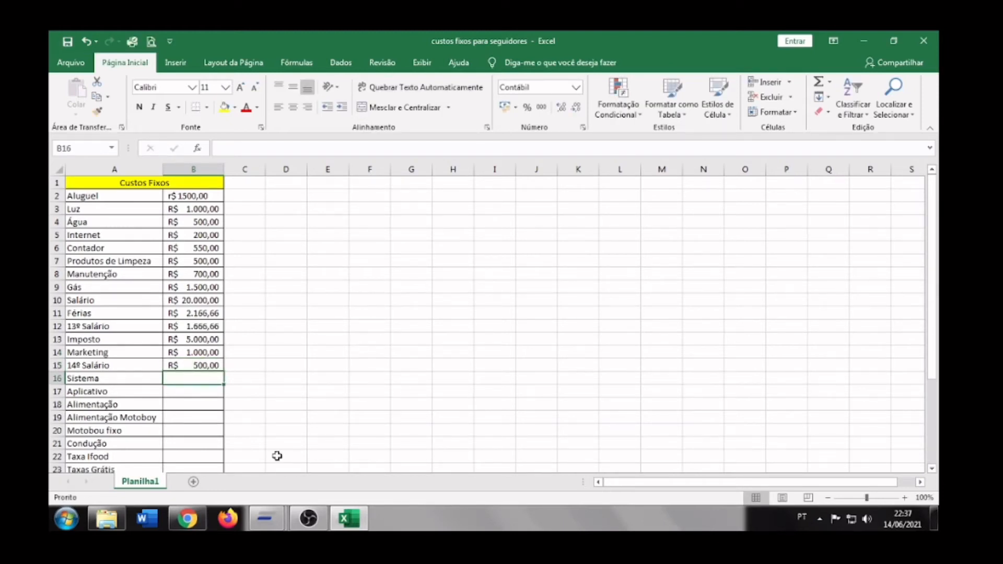
type("600")
key("Return")
type("500")
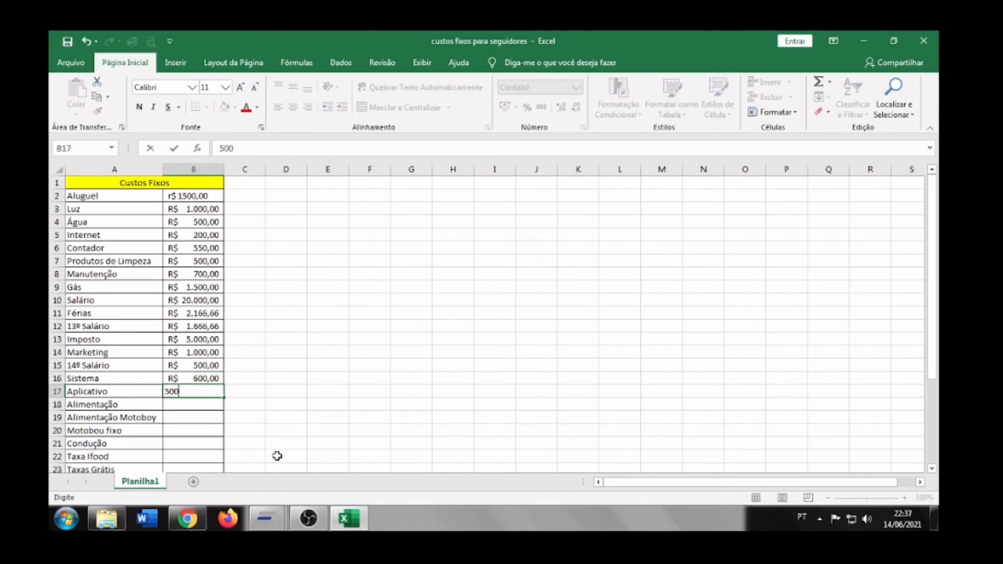
key("Return")
key("Down")
key("Down")
key("Up")
key("Up")
key("Down")
key("Up")
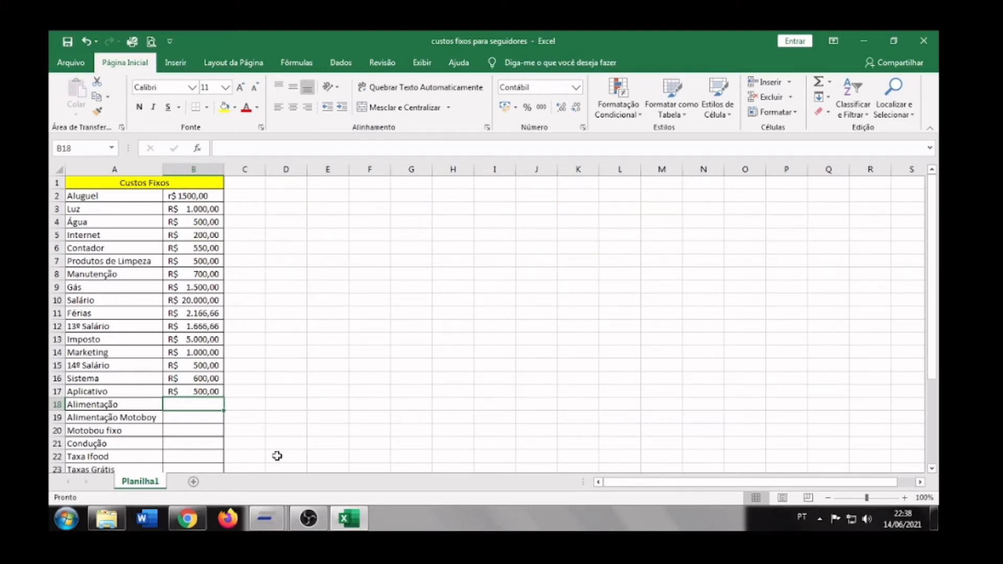
Enter 3000,00 as the cost for Alimentação in B18 and 2.000,00 for Alimentação Motoboy in B19.
type("3000,00")
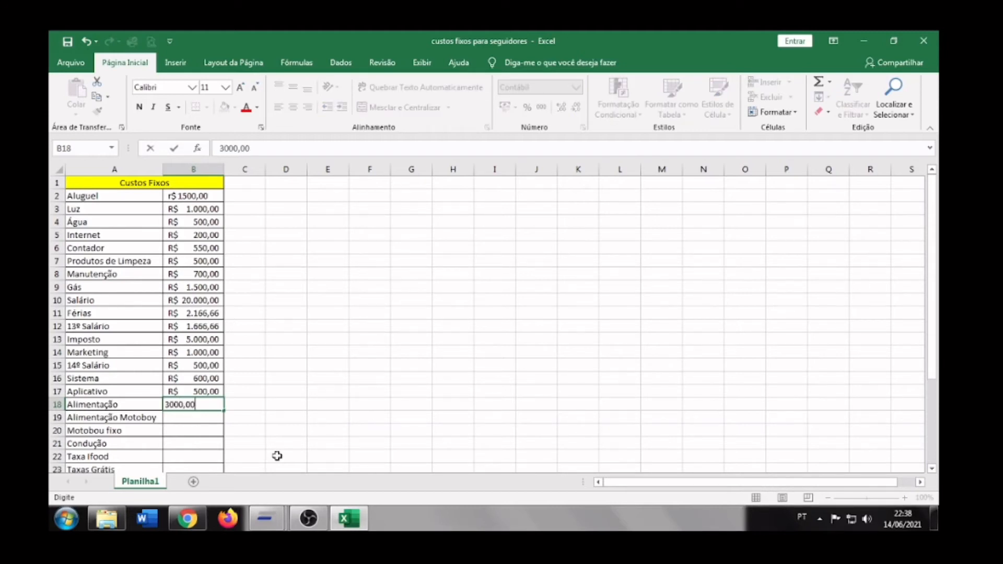
key("Return")
type("2.00")
type("000")
key("Return")
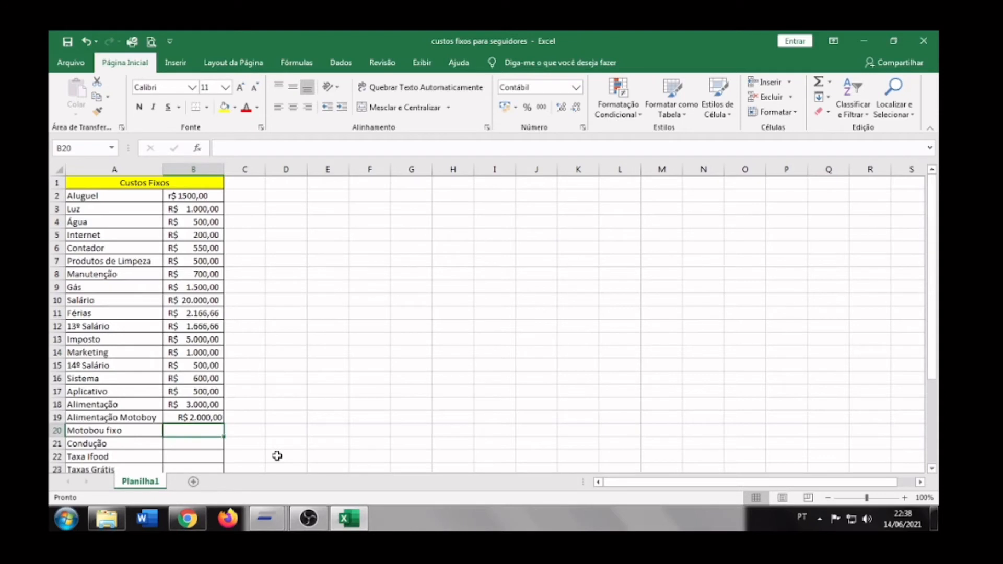
Enter 500 as the cost for Motobou fixo in B20 and 2000 for Condução in B21.
type("500")
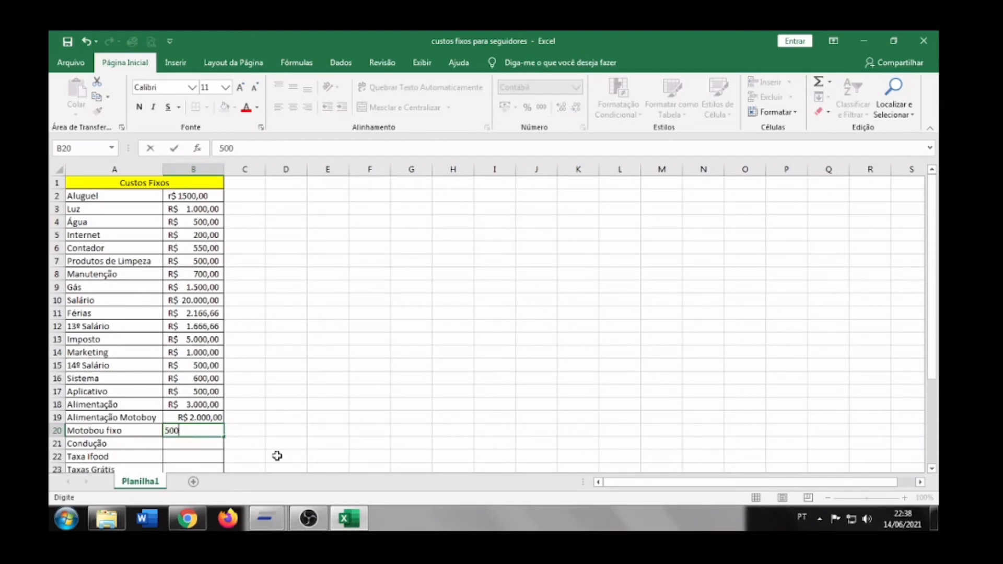
key("Return")
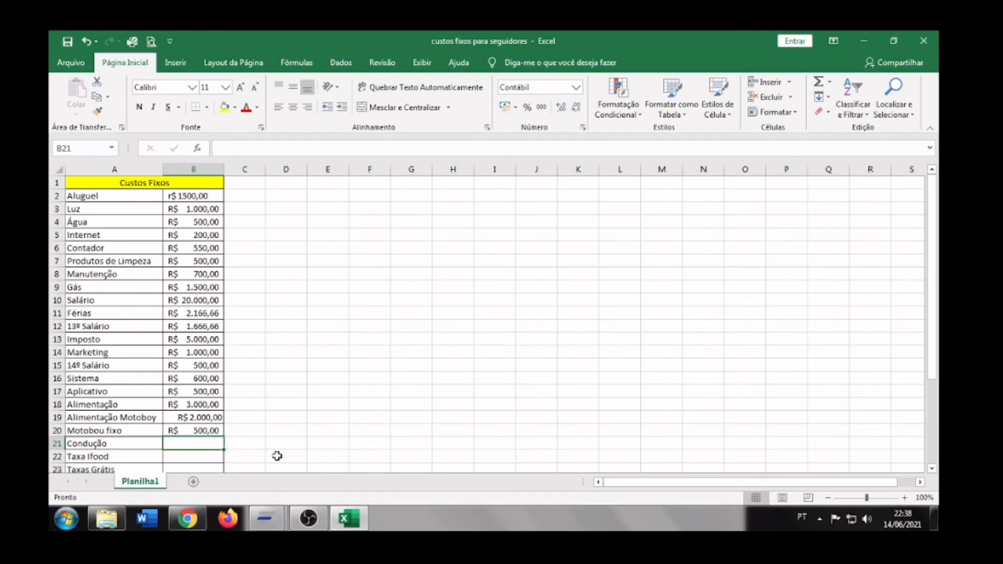
type("600")
key("BackSpace")
key("BackSpace")
key("BackSpace")
type("2000")
key("Return")
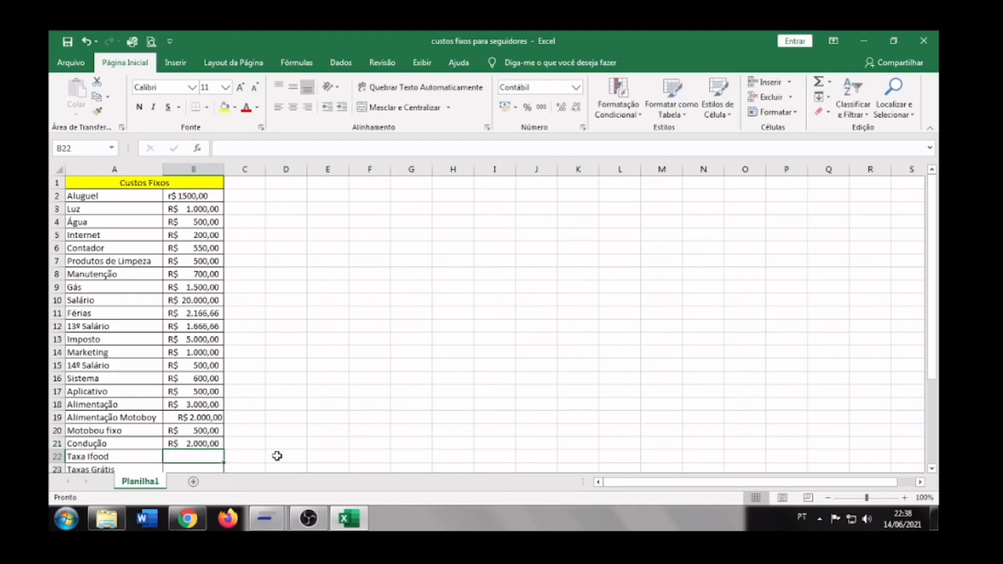
Look over the remaining unfilled cost items, from Taxa Ifood down to Embalagem.
key("Down")
key("Down")
key("Down")
key("Down")
key("Down")
key("Down")
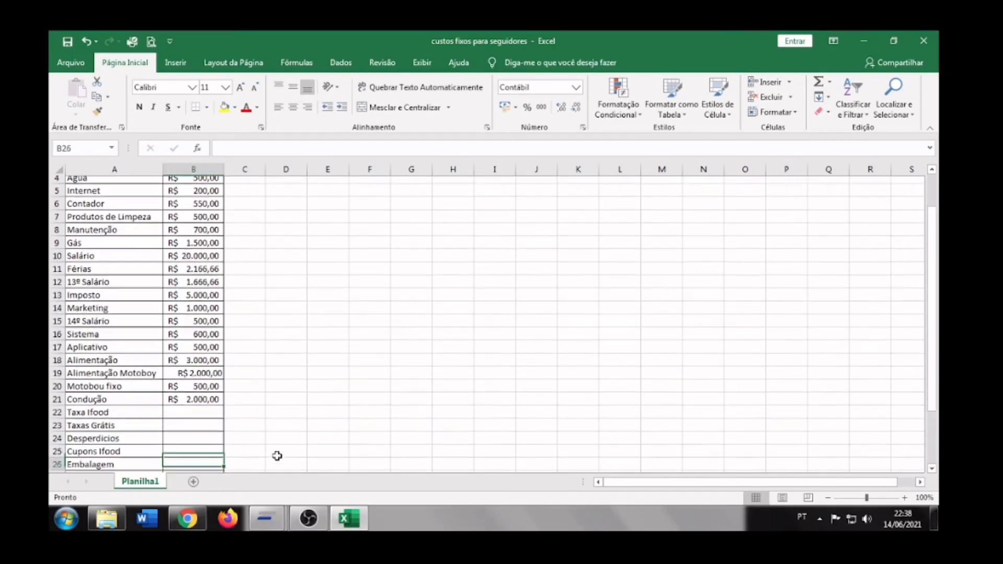
key("Up")
key("Up")
key("Up")
key("Up")
key("Up")
key("Up")
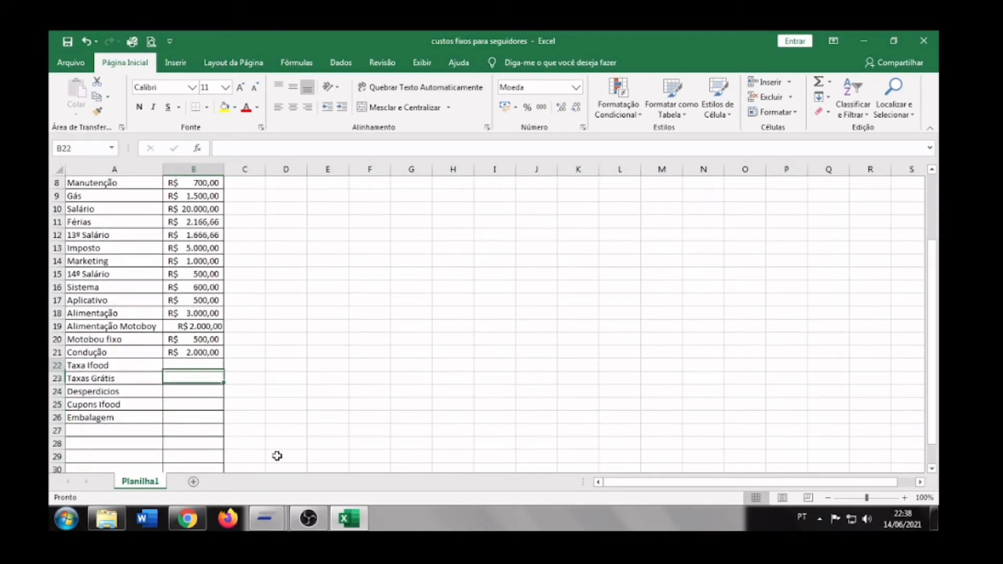
key("Down")
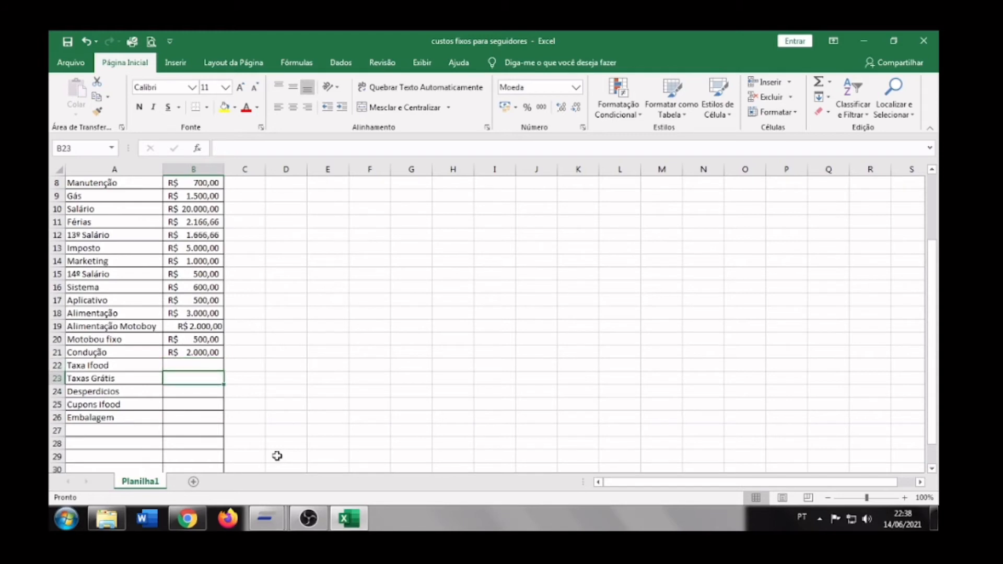
key("Down")
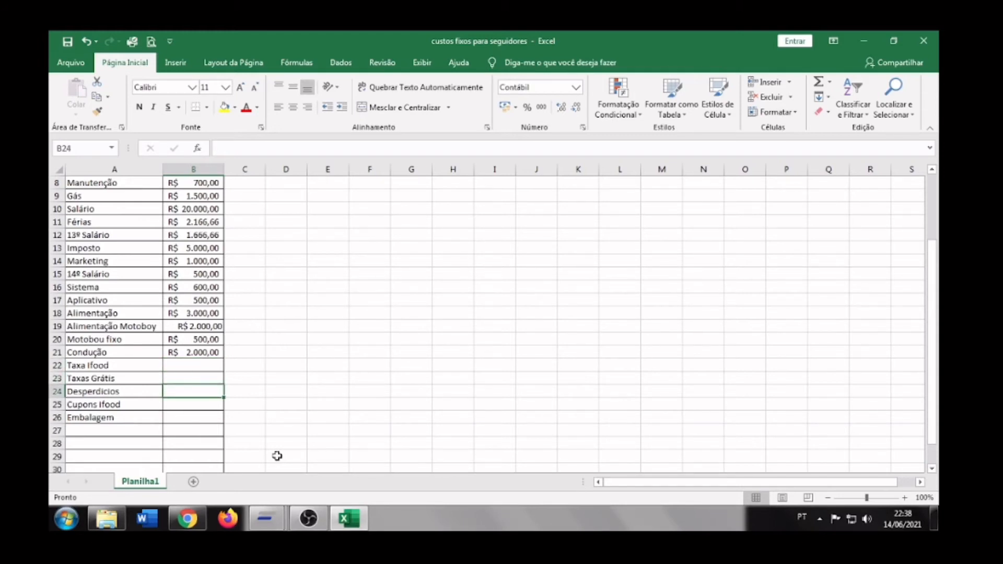
key("Up")
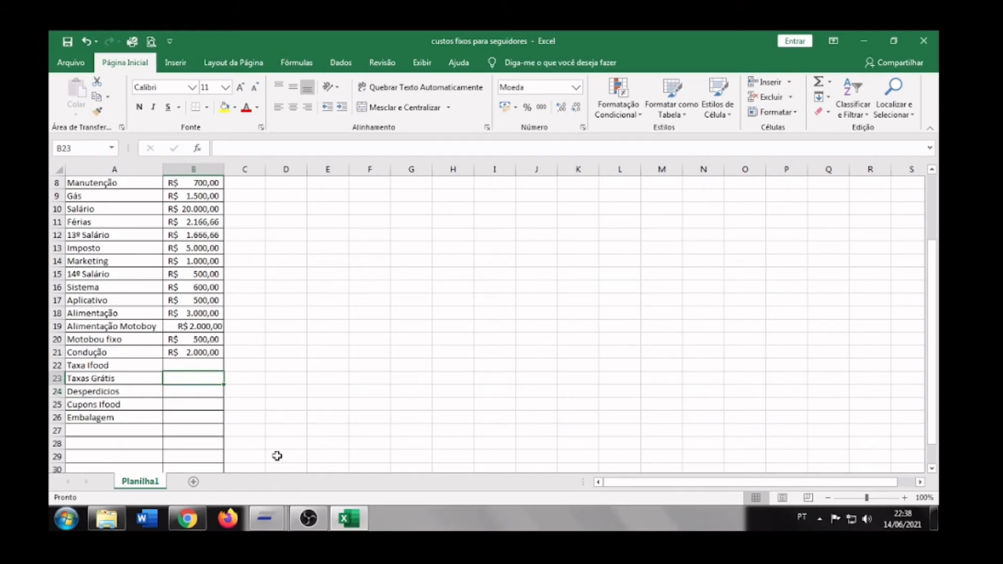
scroll(247, 403, "down", 2)
scroll(248, 400, "up", 3)
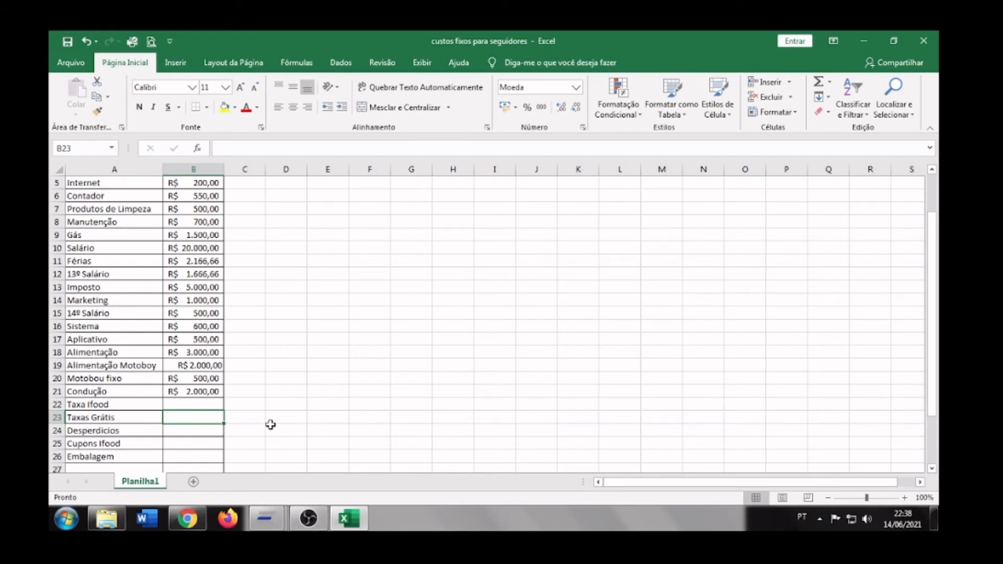
Enter 10000 as the cost for Taxa Ifood in B22 and 6000,00 for Taxas Grátis in B23.
key("Up")
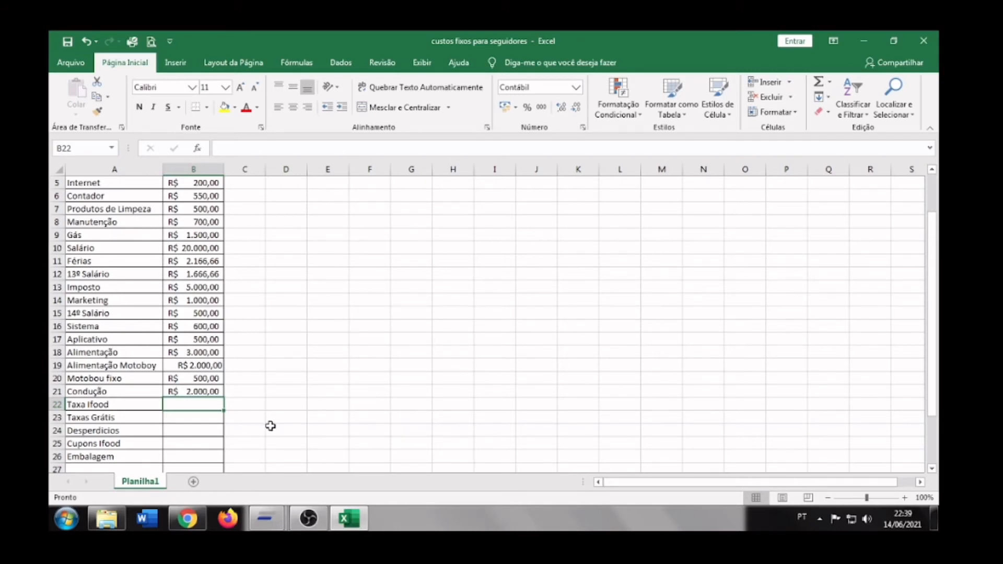
type("10000")
key("Return")
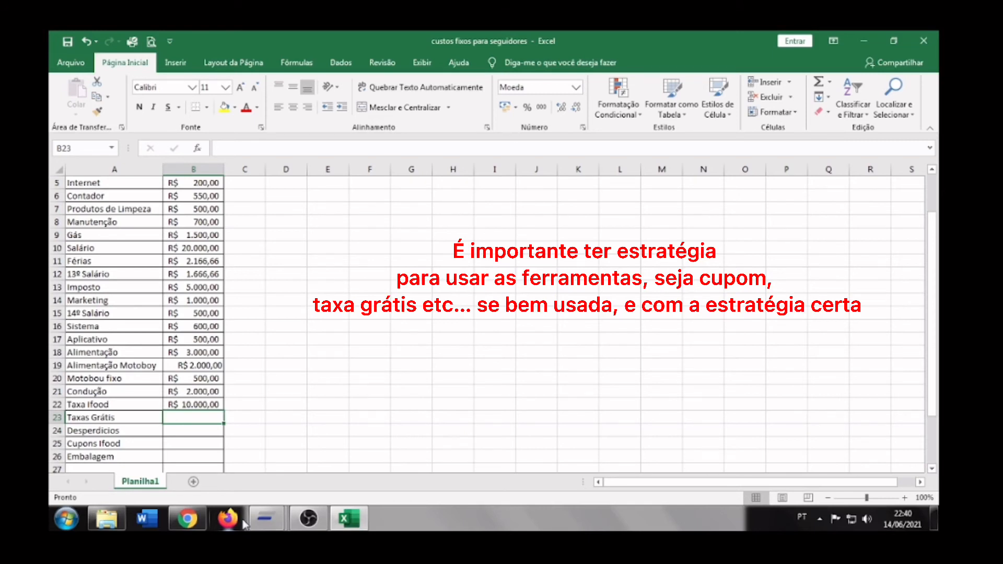
type("60")
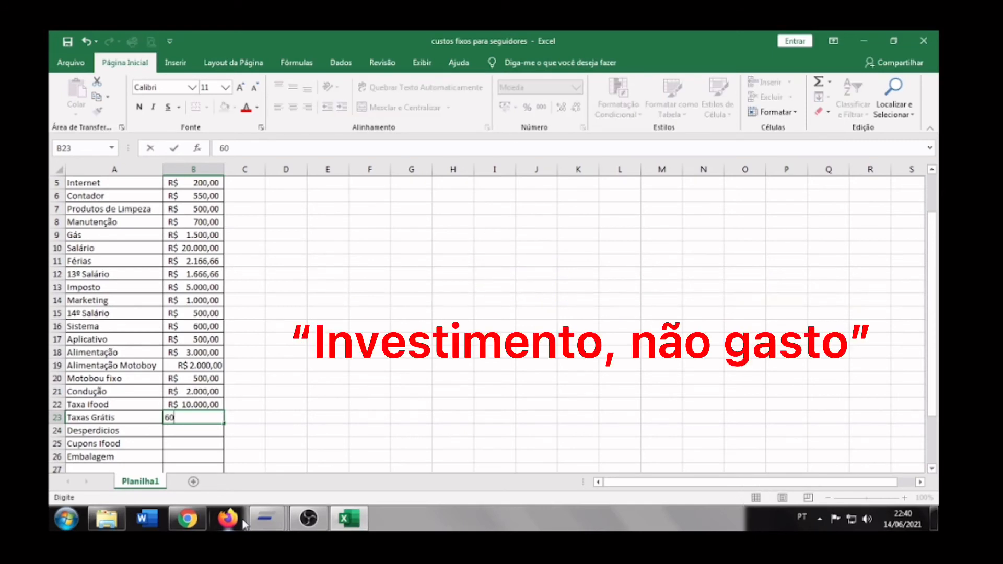
type("00,00")
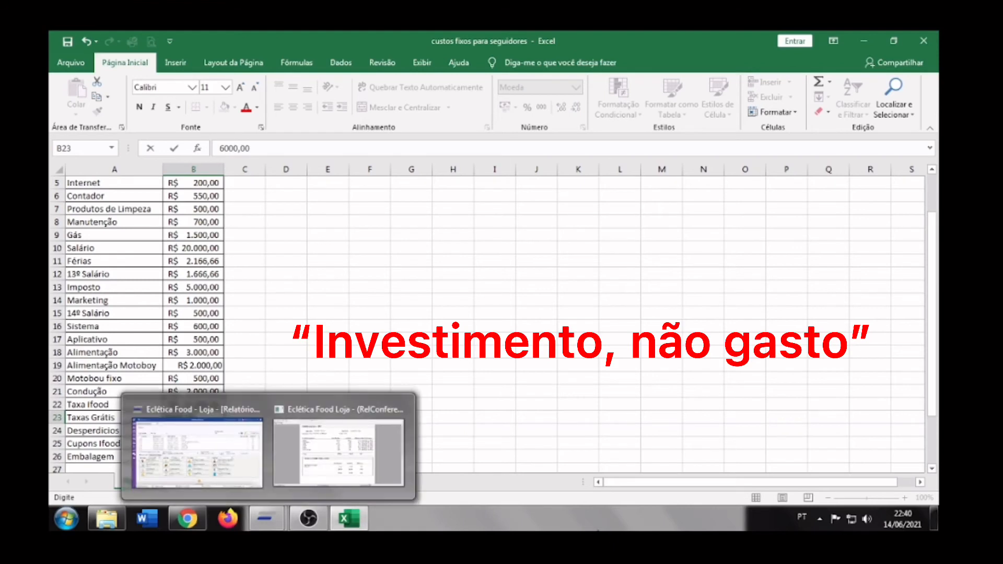
left_click(527, 405)
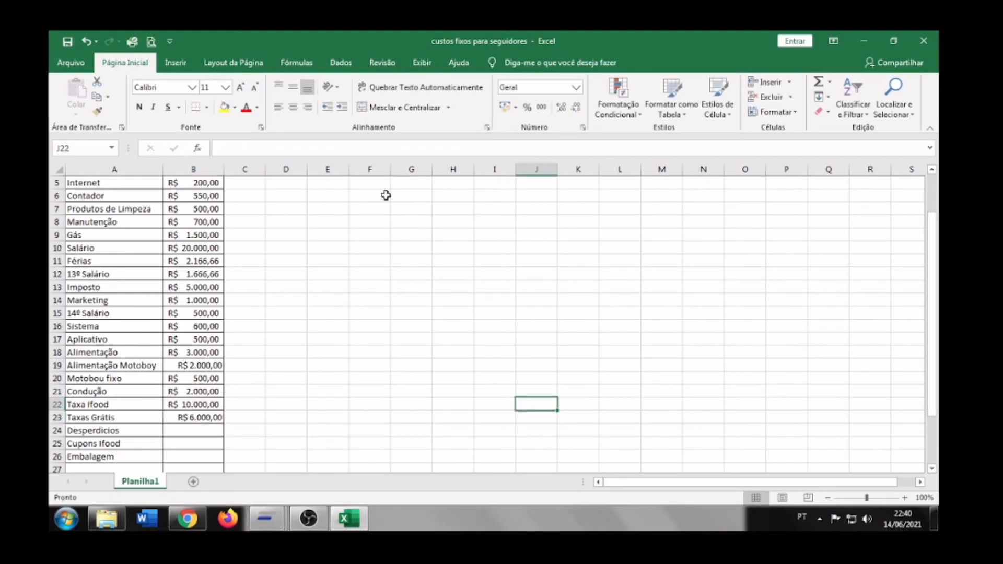
Enter 500 as the cost for Desperdicios in B24.
left_click(210, 432)
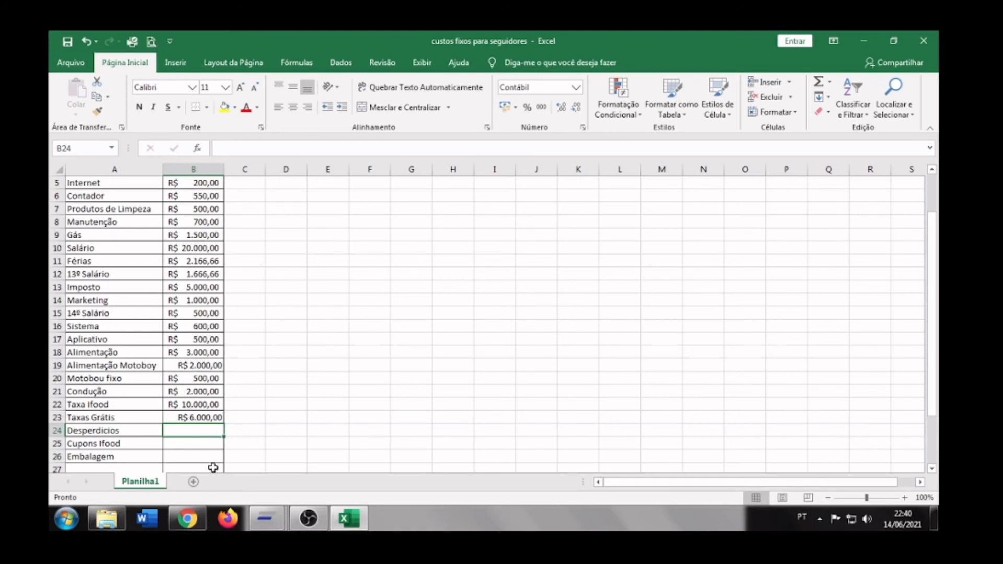
scroll(204, 442, "down", 1)
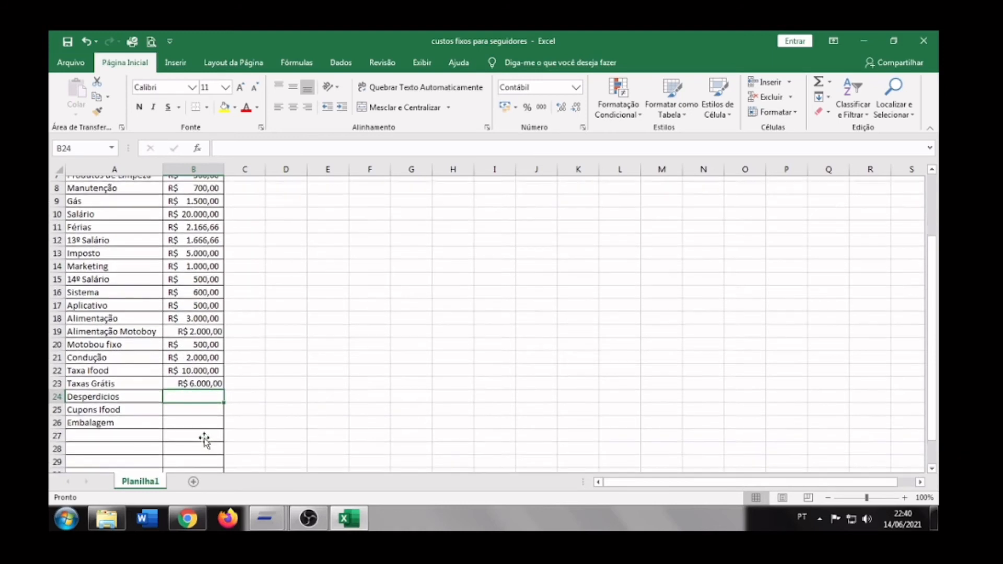
double_click(194, 389)
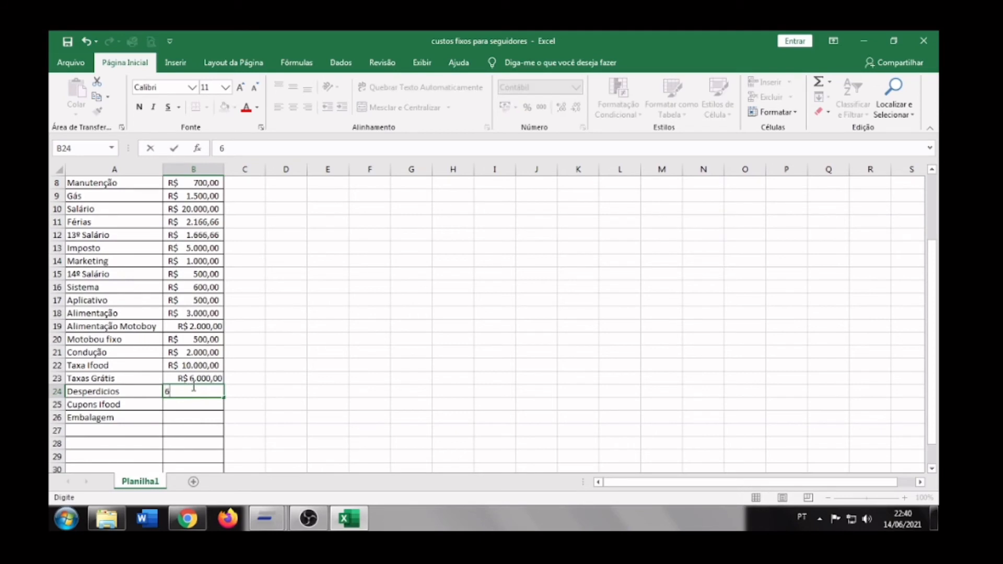
type("500")
key("Return")
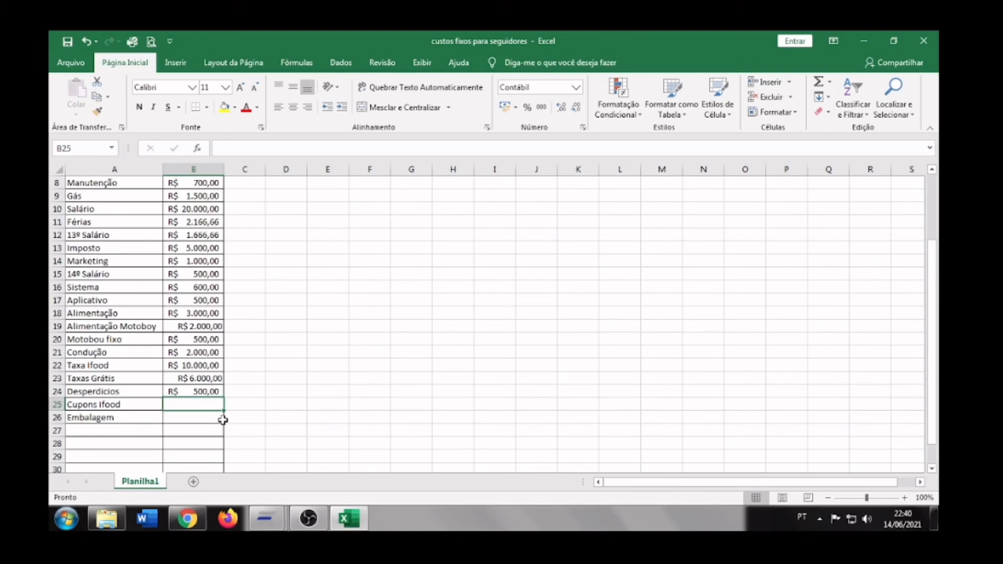
Enter 3000 as the cost for Cupons Ifood in B25 and 5000 for Embalagem in B26.
type("3000")
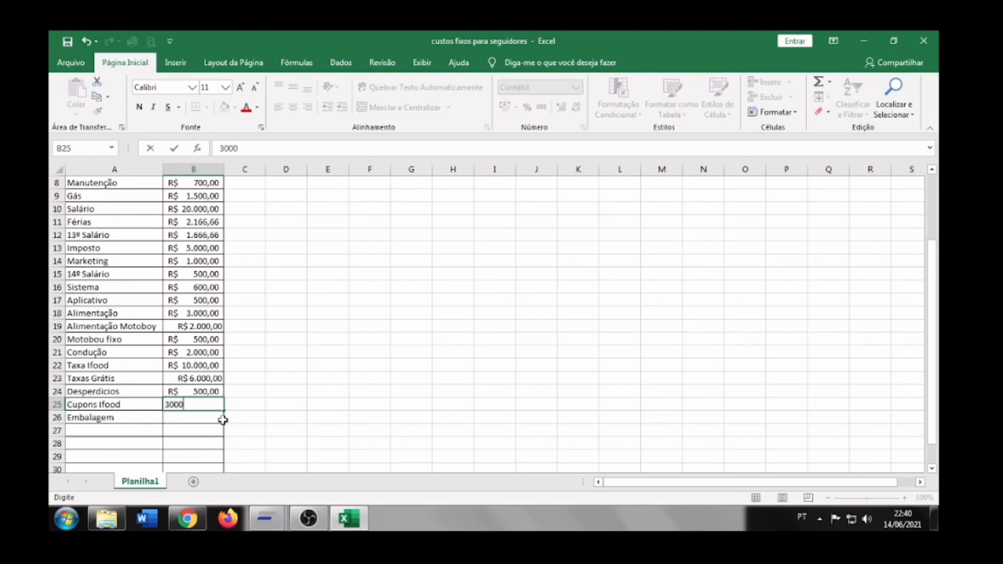
key("Return")
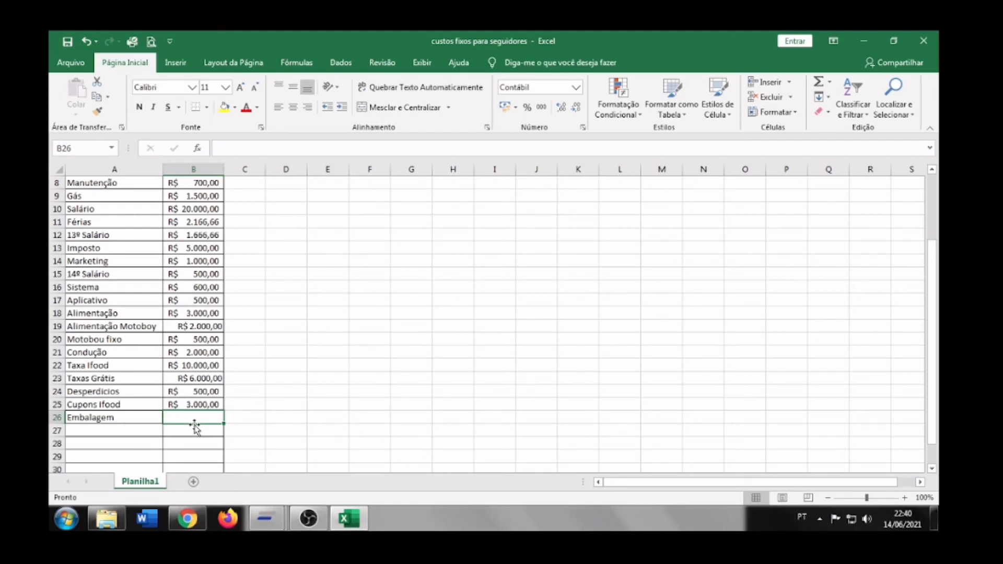
type("5000,0")
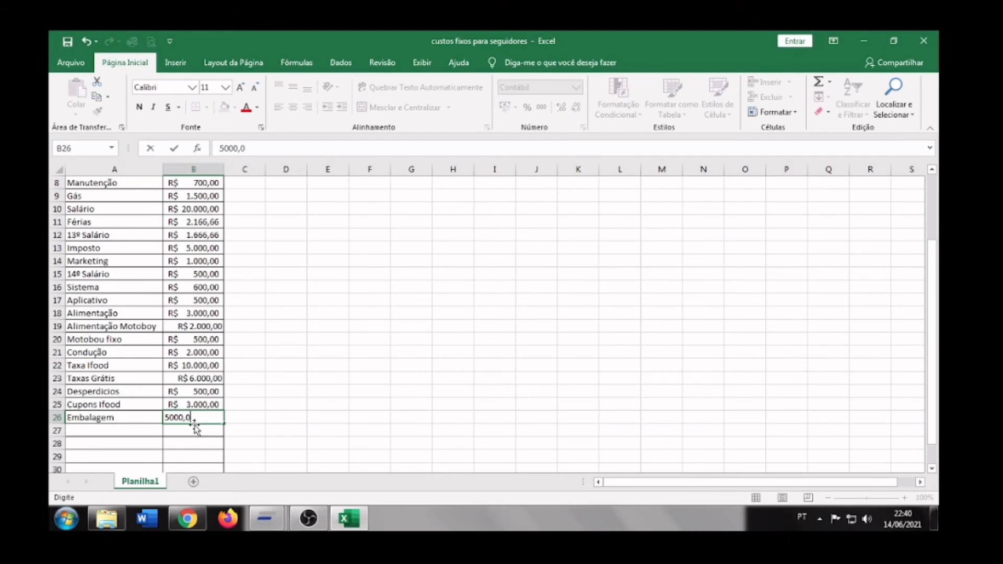
key("Return")
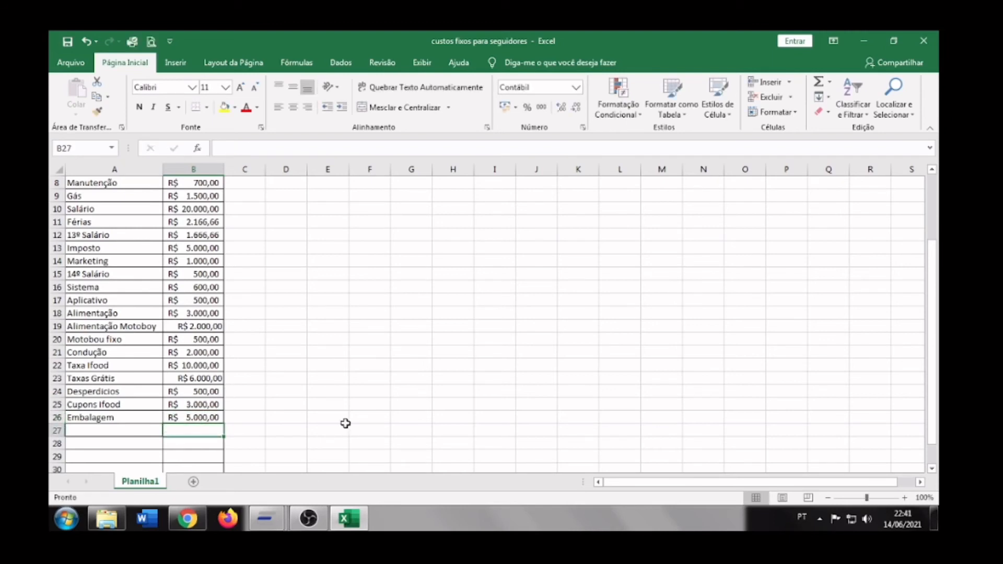
Review the completed Custos Fixos list from Aluguel down to the Total row.
scroll(281, 338, "down", 3)
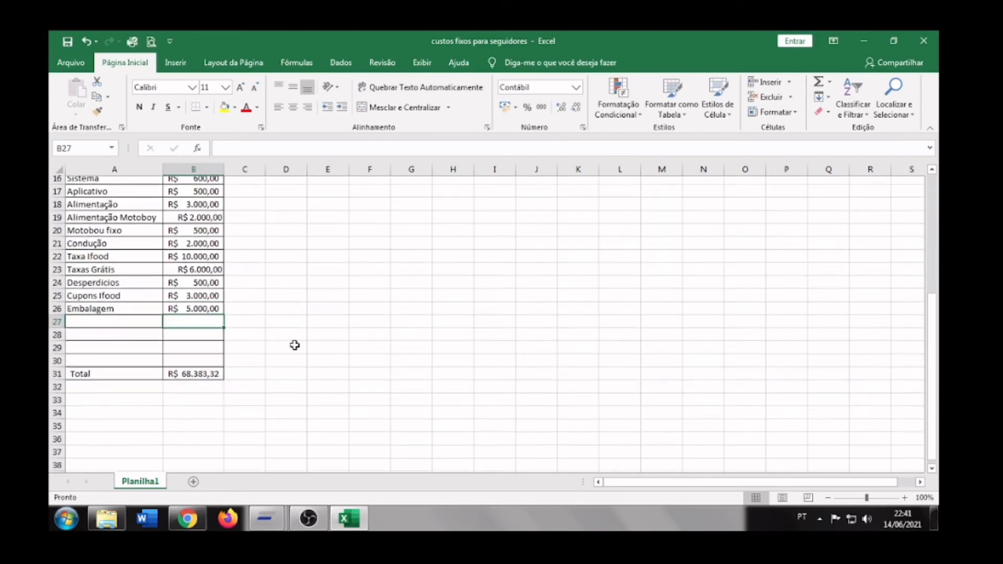
scroll(459, 443, "up", 3)
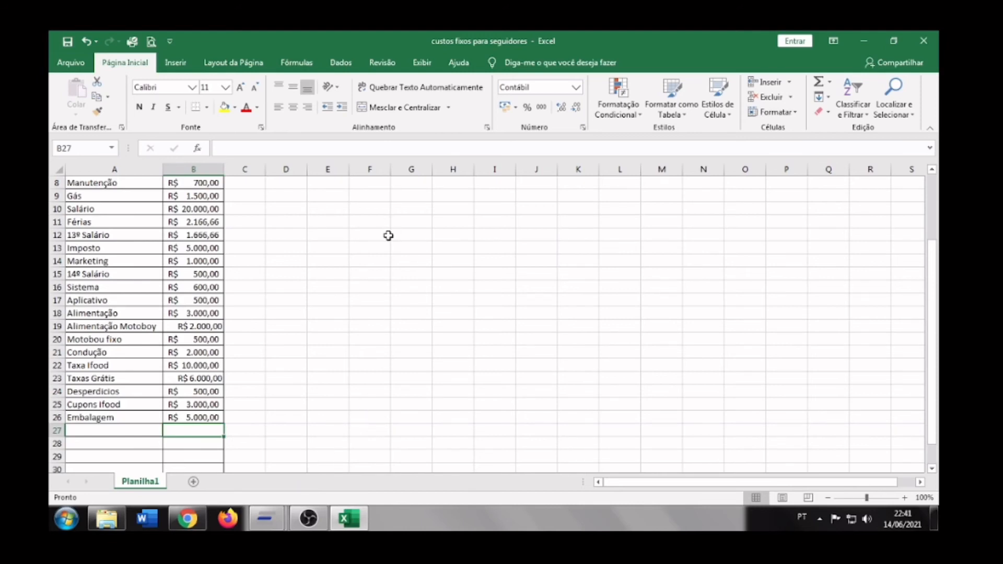
scroll(287, 342, "down", 2)
scroll(290, 377, "up", 1)
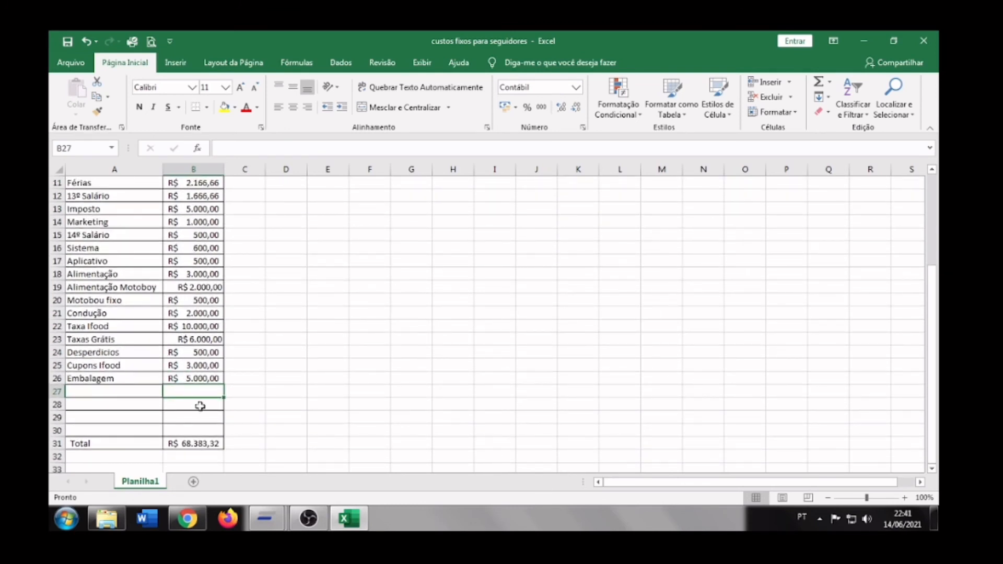
scroll(376, 342, "up", 3)
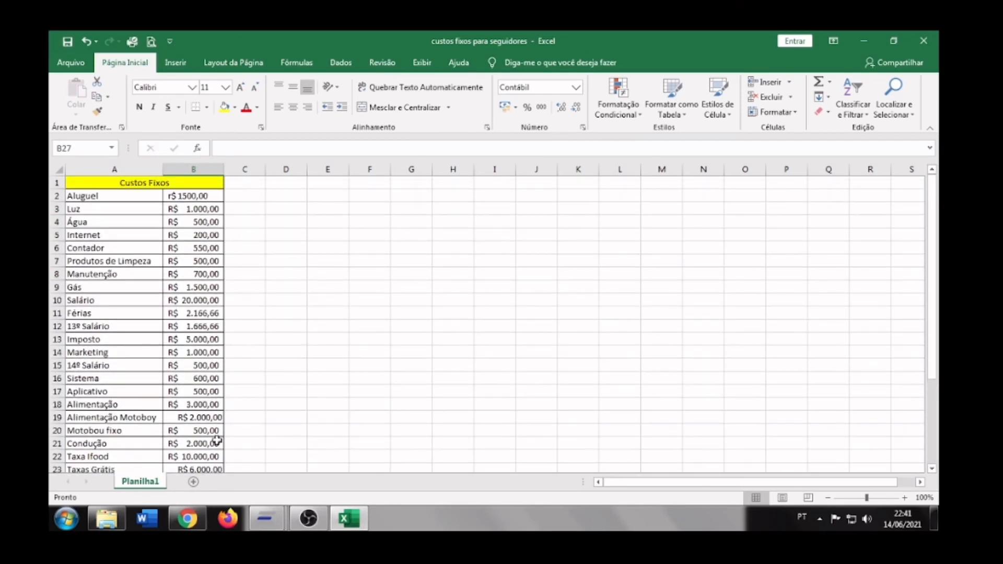
scroll(276, 298, "down", 3)
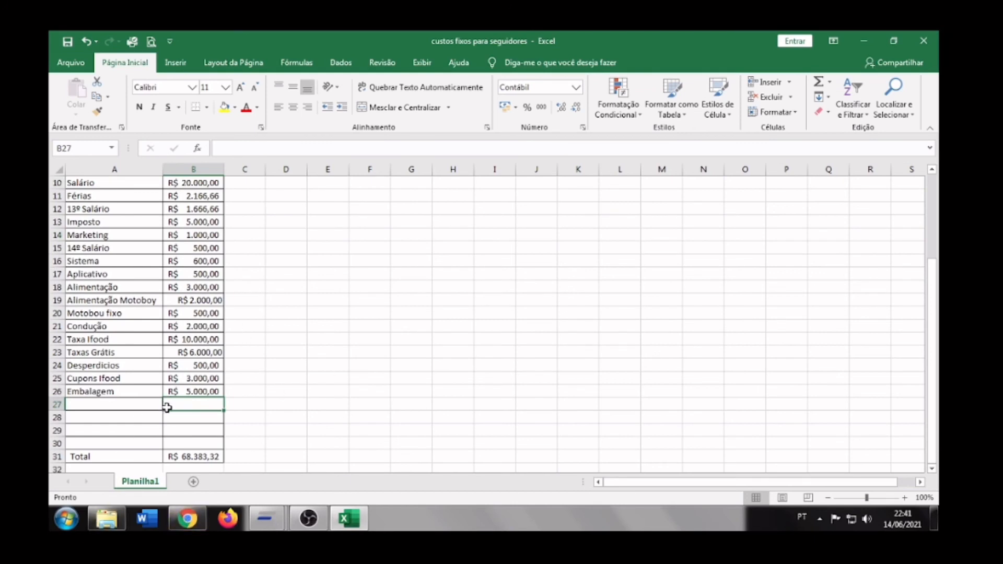
scroll(322, 410, "up", 3)
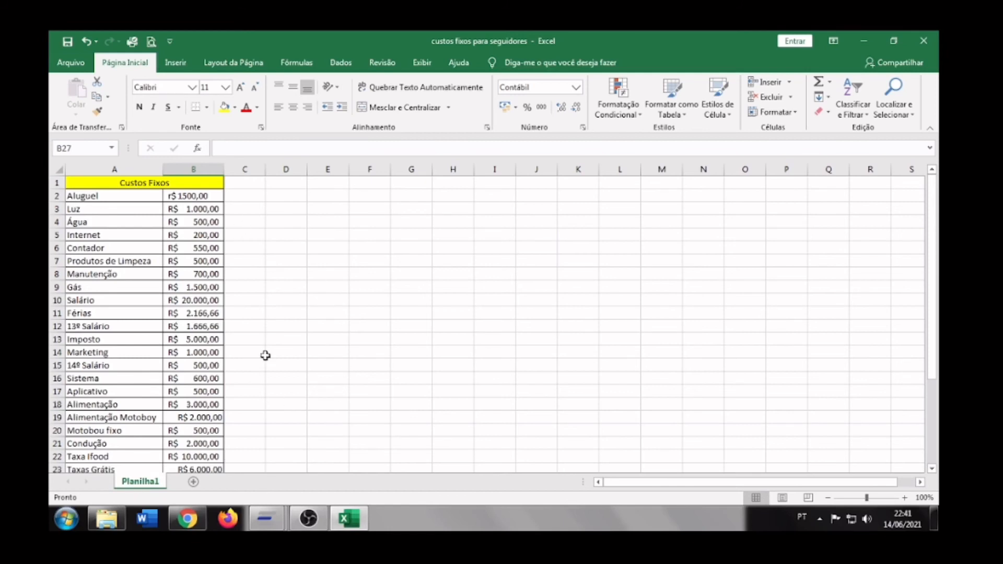
scroll(197, 307, "down", 2)
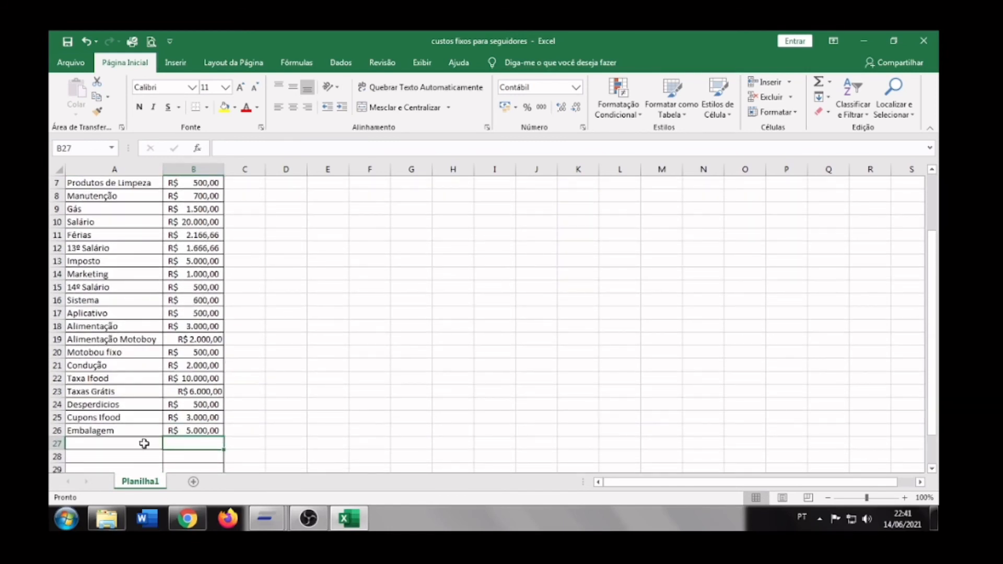
Change the cost for Embalagem in B26 to 4000.
scroll(208, 417, "down", 2)
left_click(208, 353)
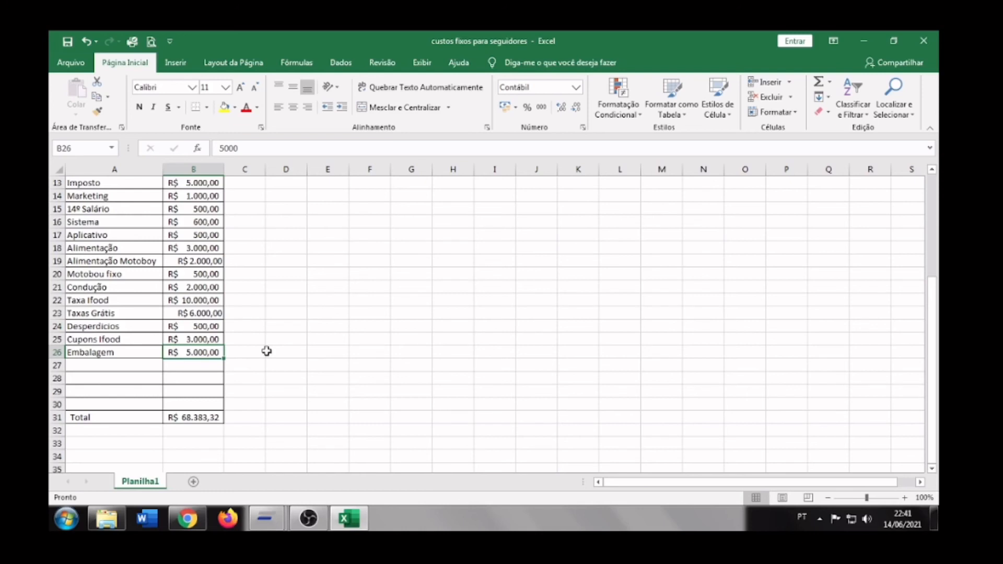
key("F2")
key("BackSpace")
key("BackSpace")
key("BackSpace")
key("BackSpace")
type("4000")
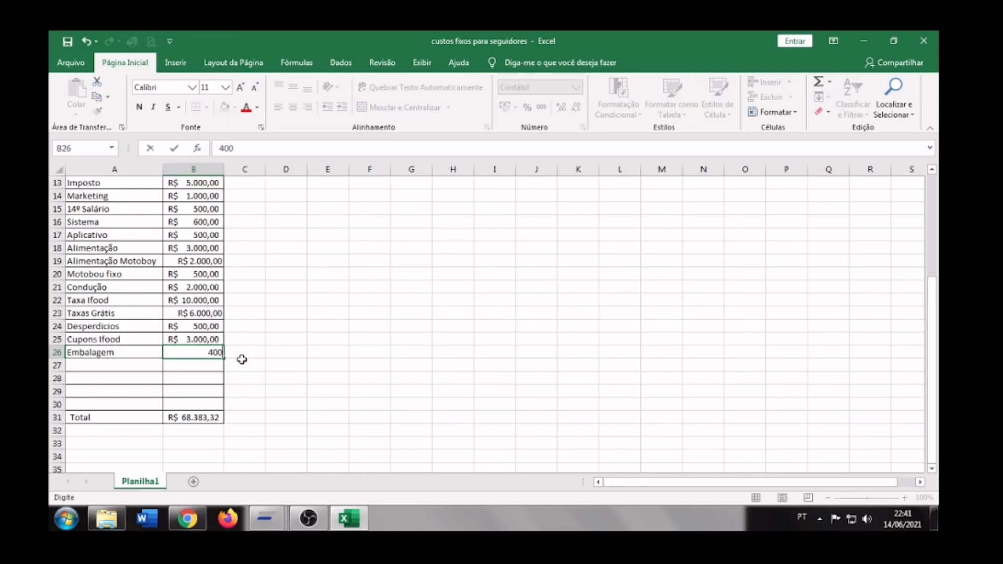
key("Return")
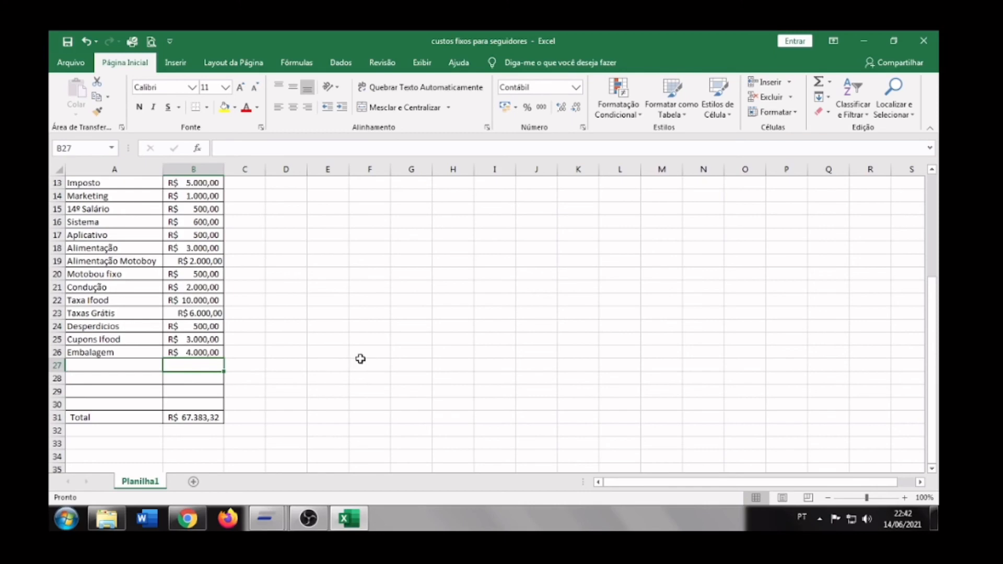
scroll(477, 403, "down", 2)
scroll(481, 359, "up", 6)
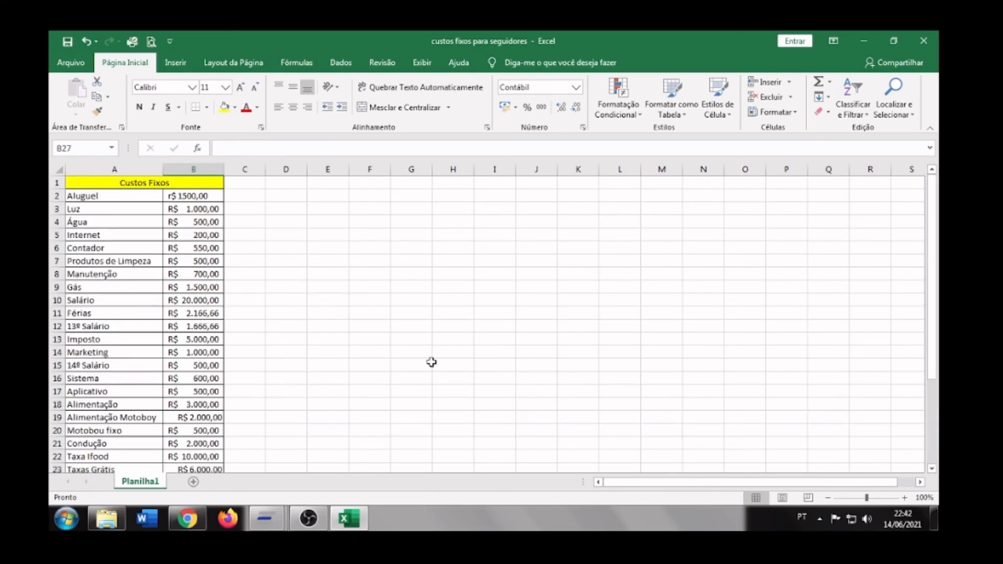
Examine the monthly total in B31 against the individual Custos Fixos amounts from Aluguel to Embalagem.
scroll(430, 360, "down", 4)
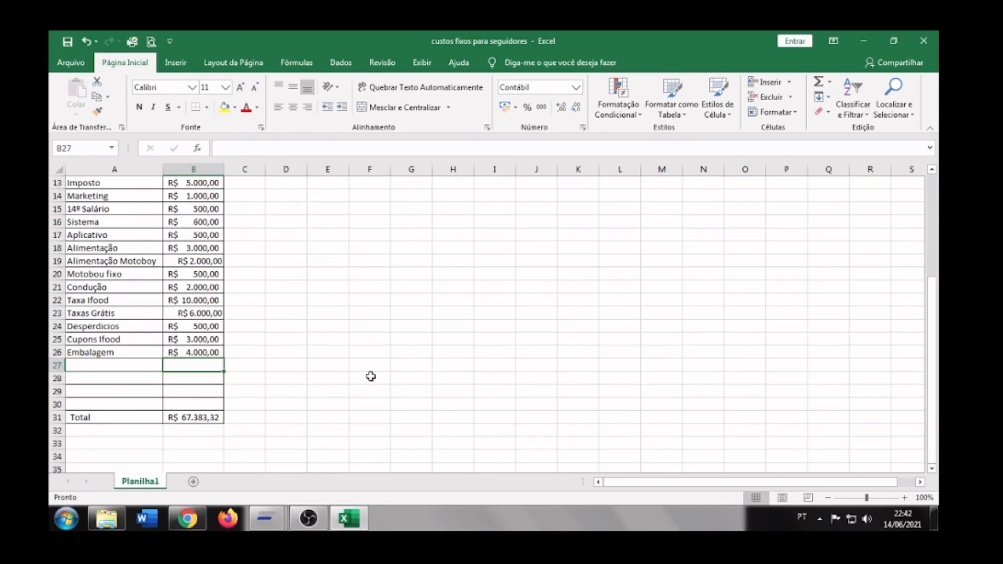
scroll(360, 373, "down", 4)
scroll(155, 365, "up", 6)
scroll(282, 406, "up", 2)
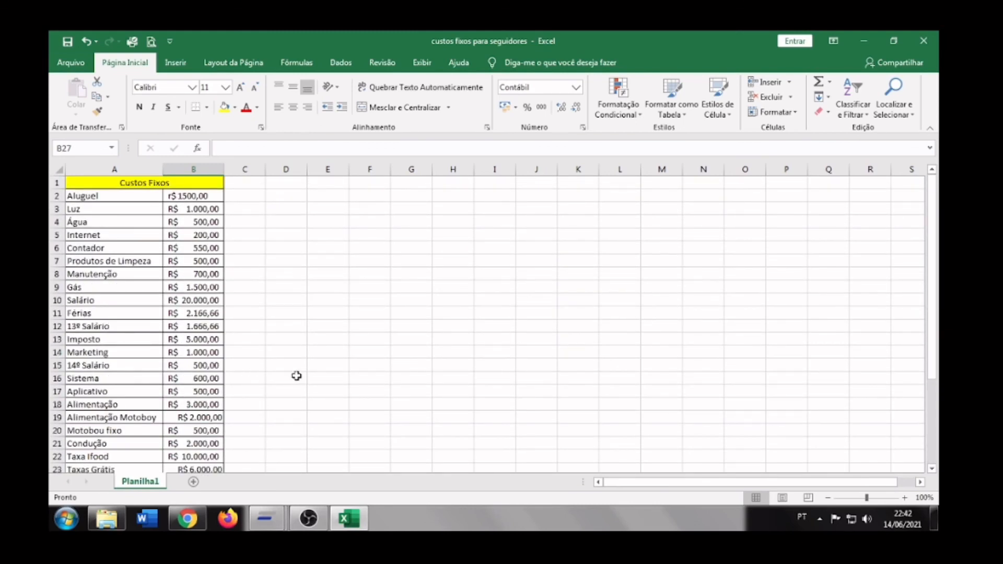
scroll(296, 376, "down", 4)
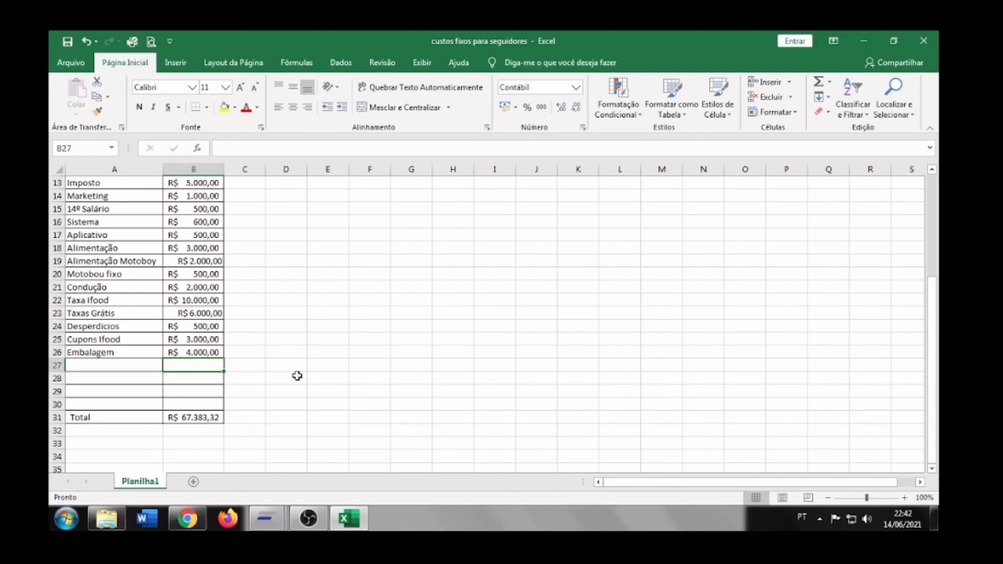
scroll(298, 377, "up", 1)
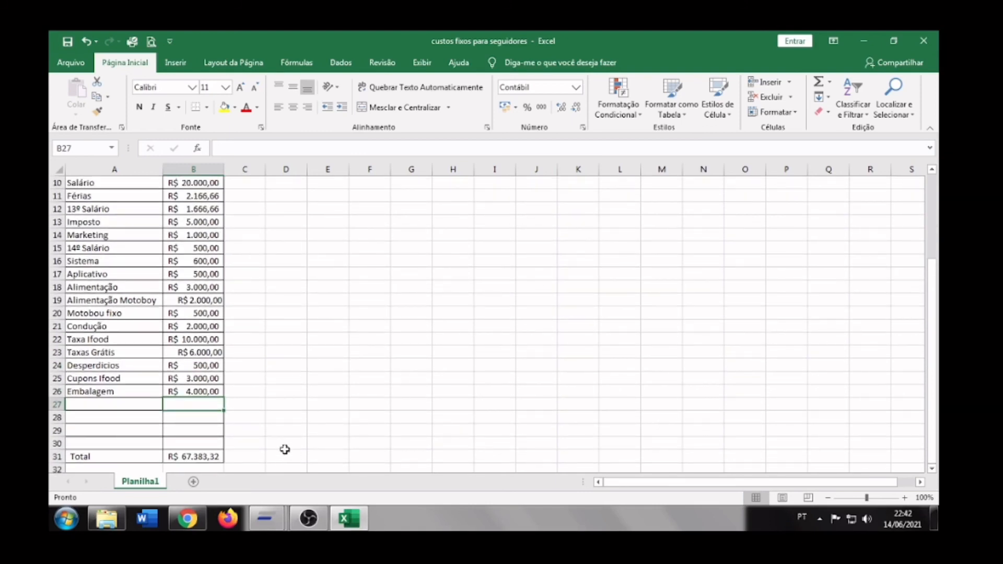
scroll(249, 397, "up", 3)
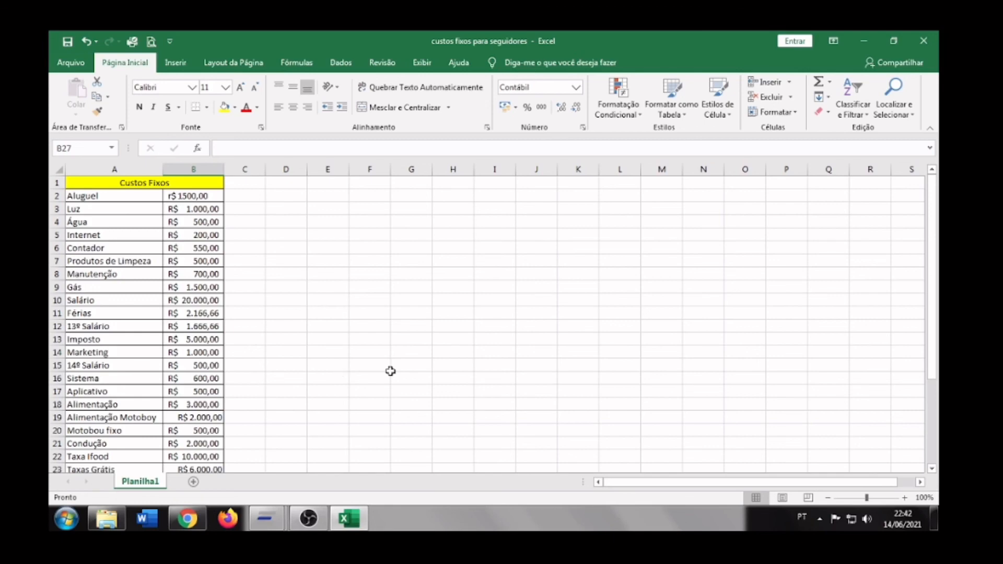
scroll(391, 371, "down", 3)
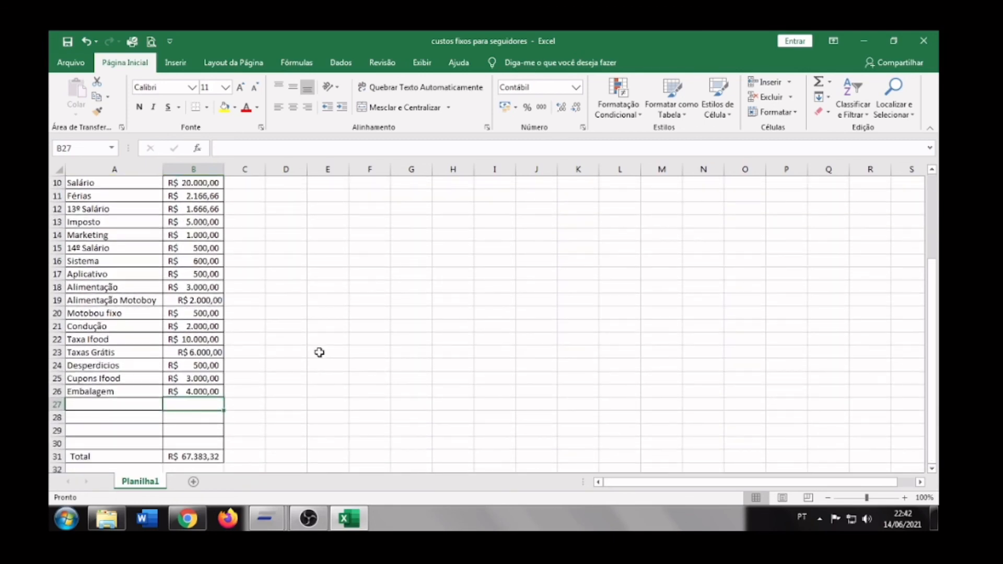